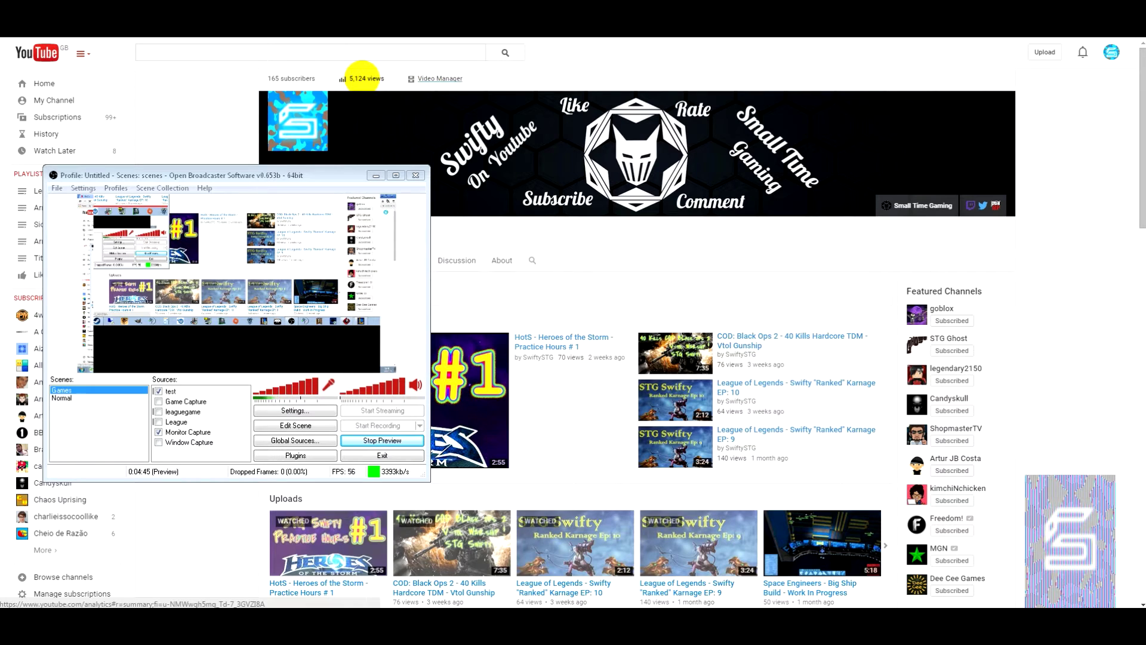
Open Creator Studio's Stream now page and move the OBS window over it.
left_click(363, 77)
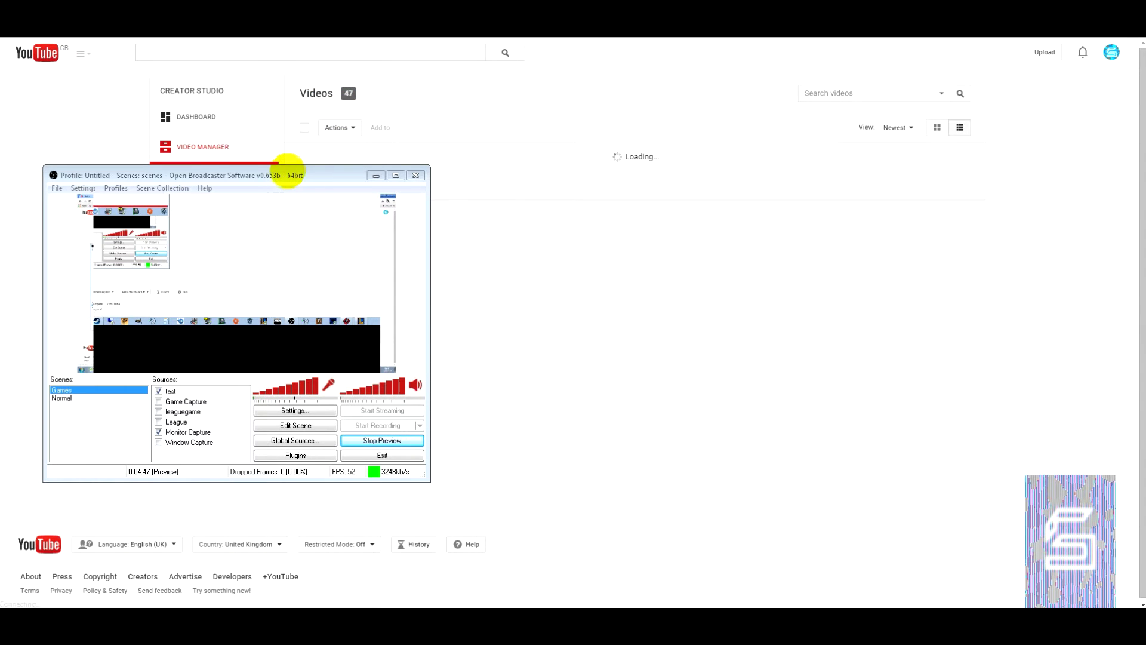
left_click_drag(287, 174, 560, 173)
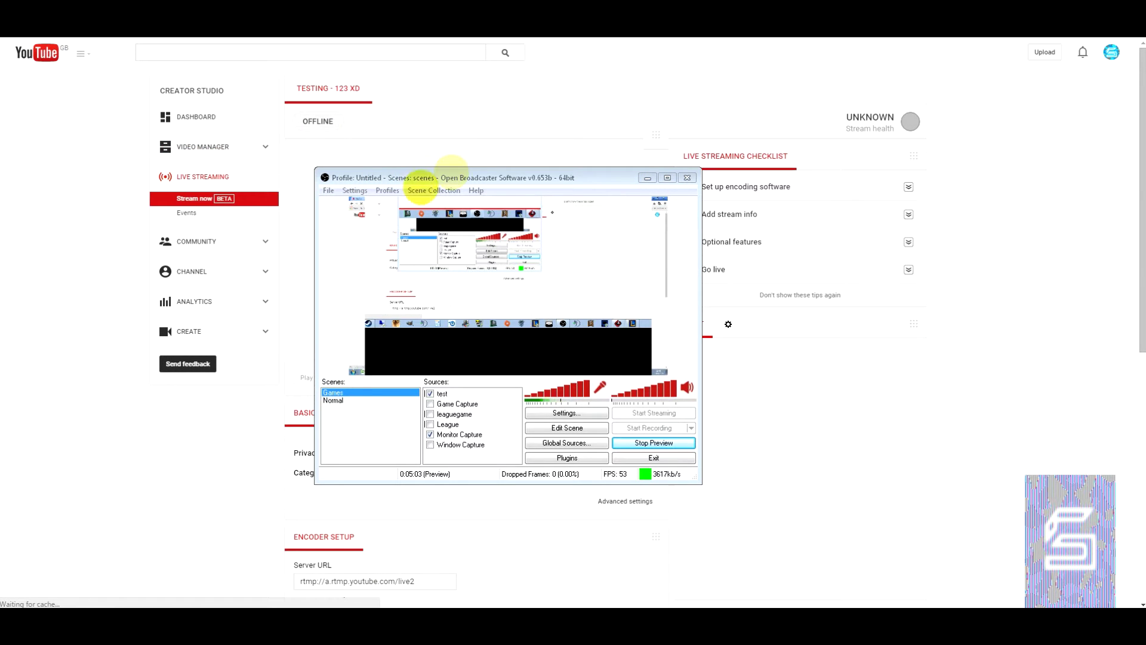
left_click_drag(498, 178, 939, 215)
Expand 'Set up encoding software' and bring up the encoding guide link's context menu.
left_click(907, 188)
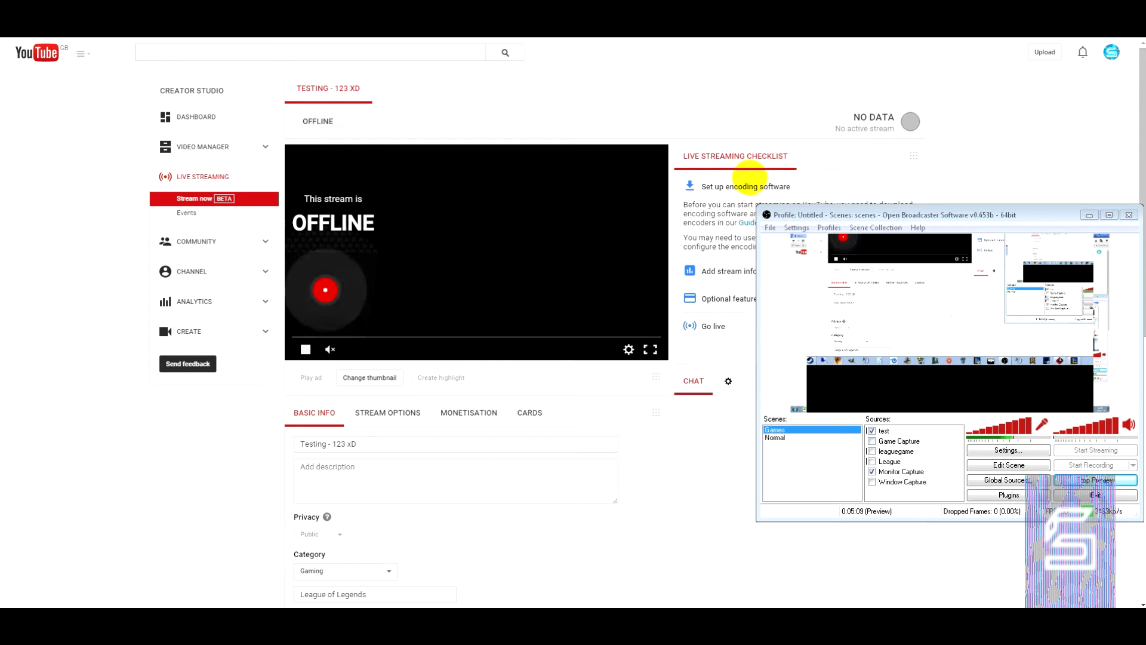
left_click_drag(806, 213, 919, 198)
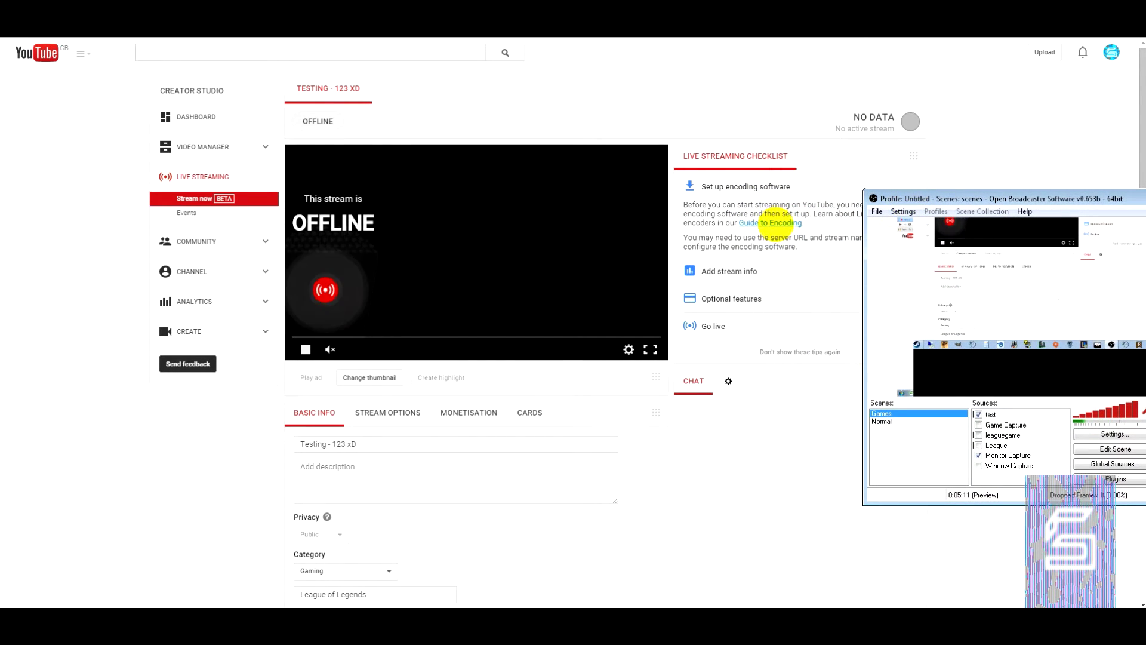
right_click(770, 225)
Open the 'Set up your encoder' guide in a new tab, review the verified encoders, then return to Creator Studio.
left_click(826, 233)
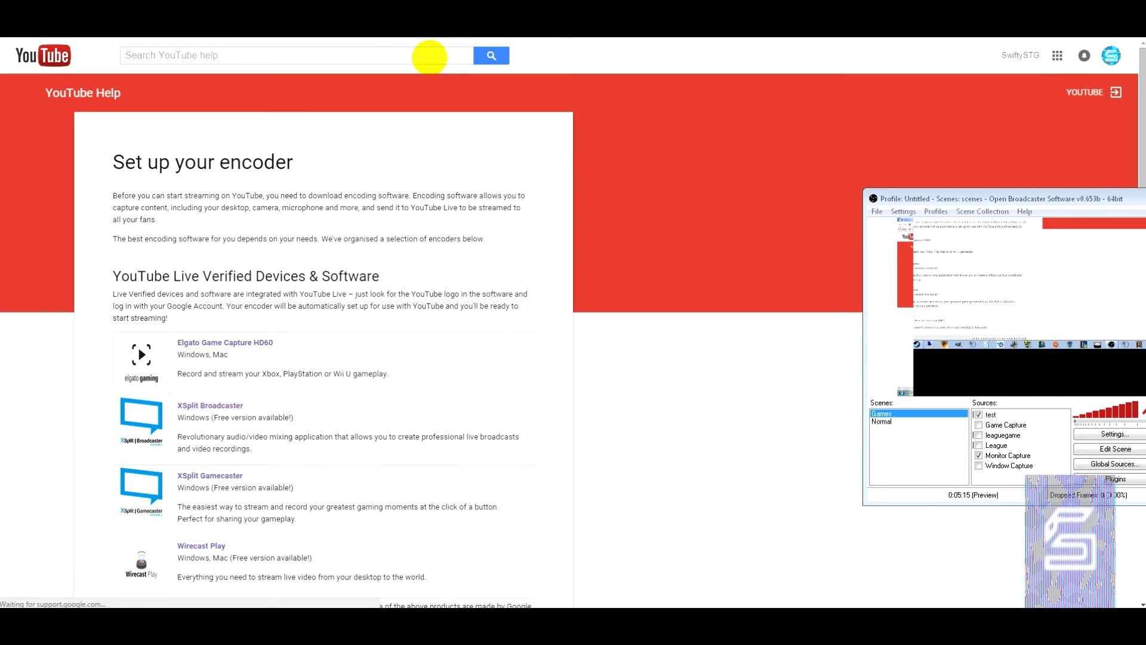
scroll(297, 290, "down", 3)
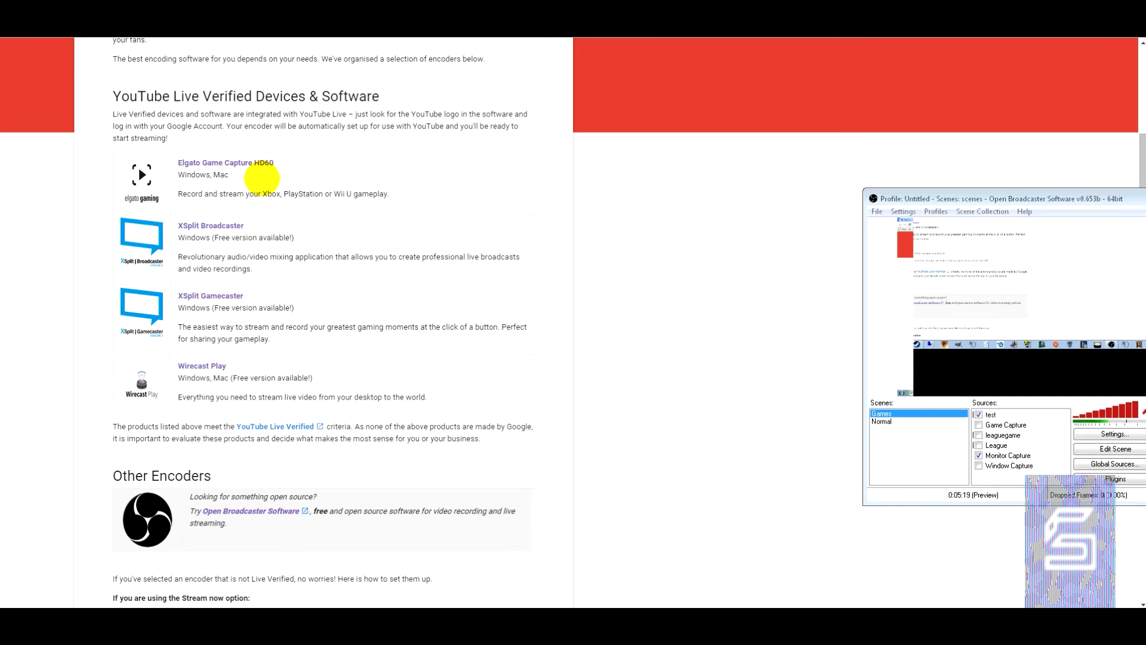
left_click_drag(248, 195, 384, 192)
left_click(389, 193)
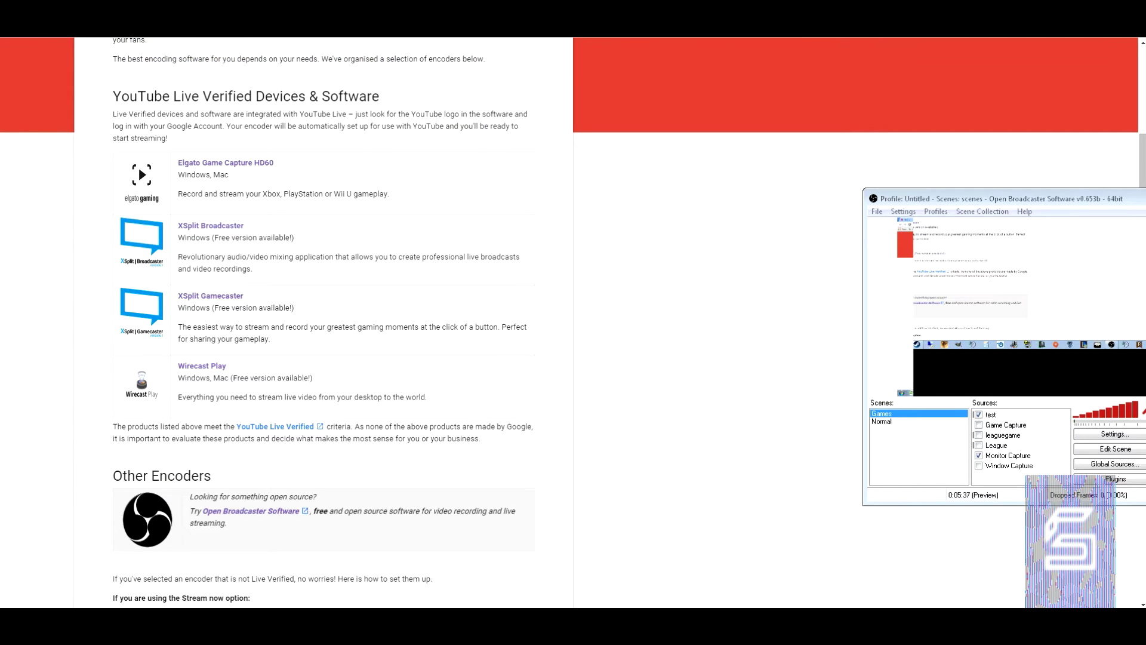
key("ctrl+Tab")
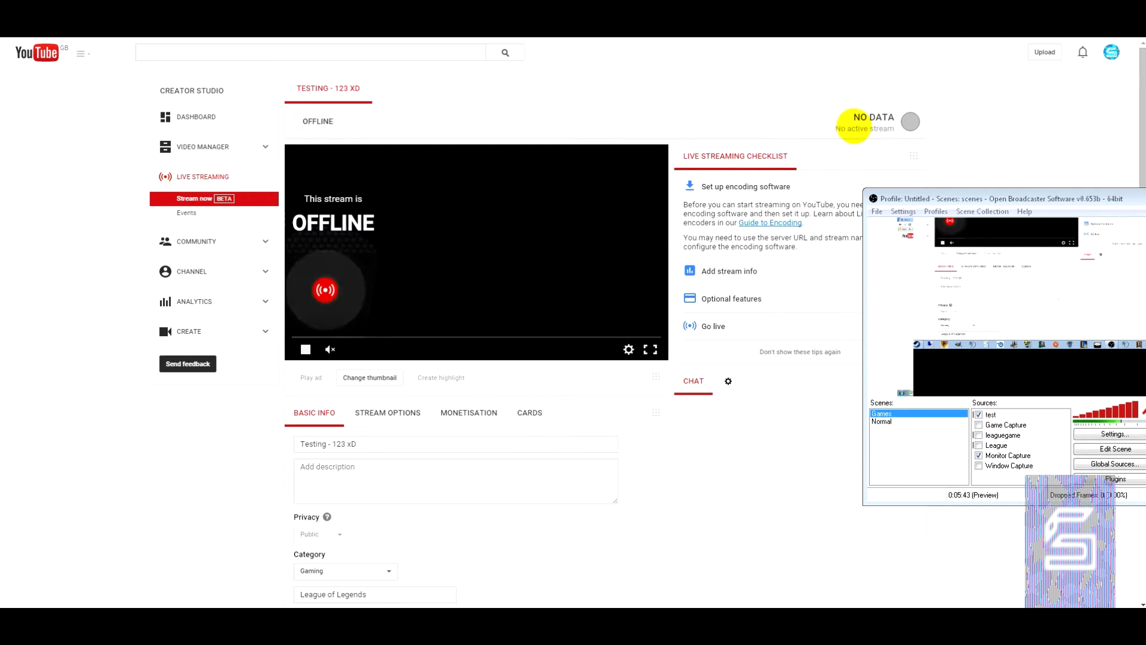
Review the Stream now page and select the stream title 'Testing - 123 xD'.
scroll(920, 119, "down", 9)
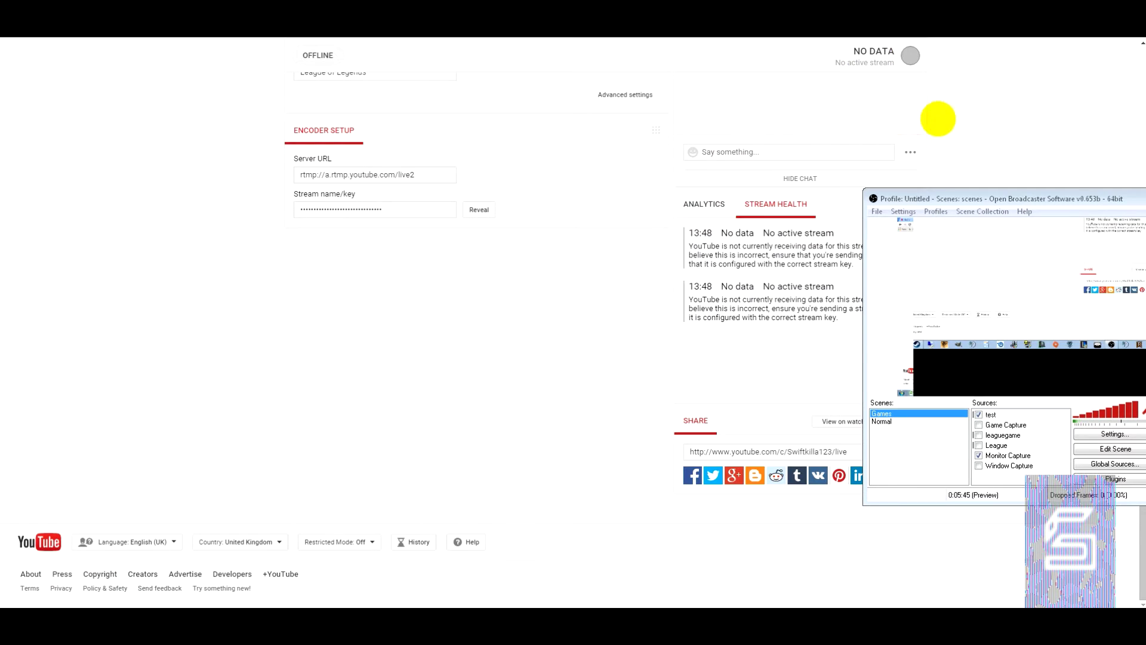
scroll(525, 400, "up", 9)
scroll(502, 394, "down", 4)
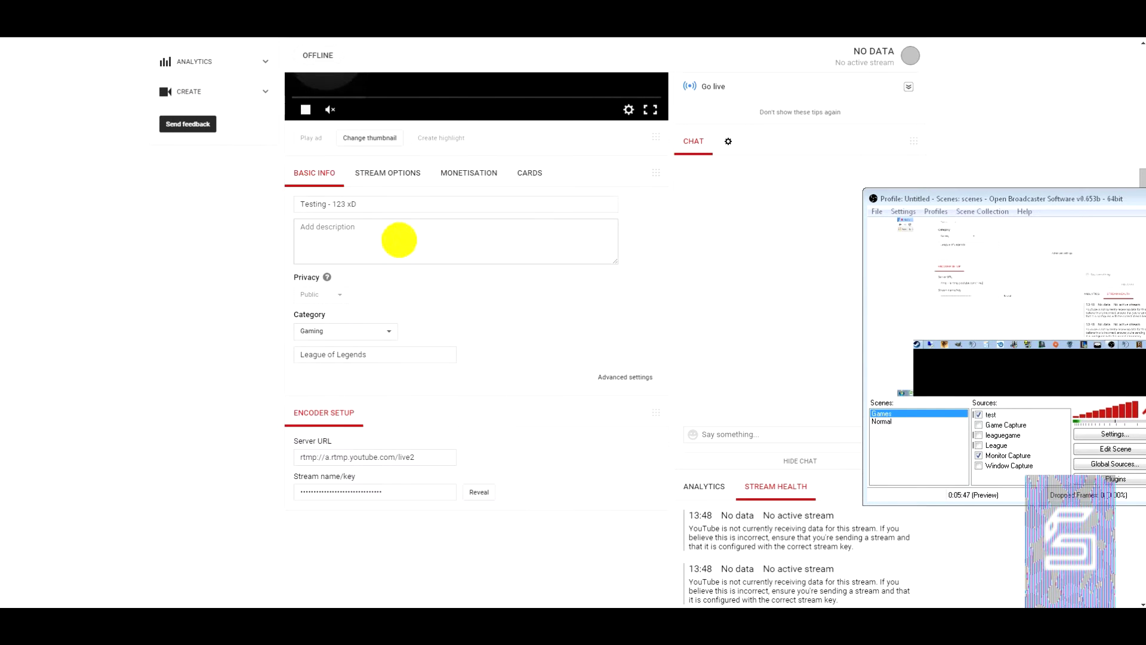
scroll(335, 263, "up", 4)
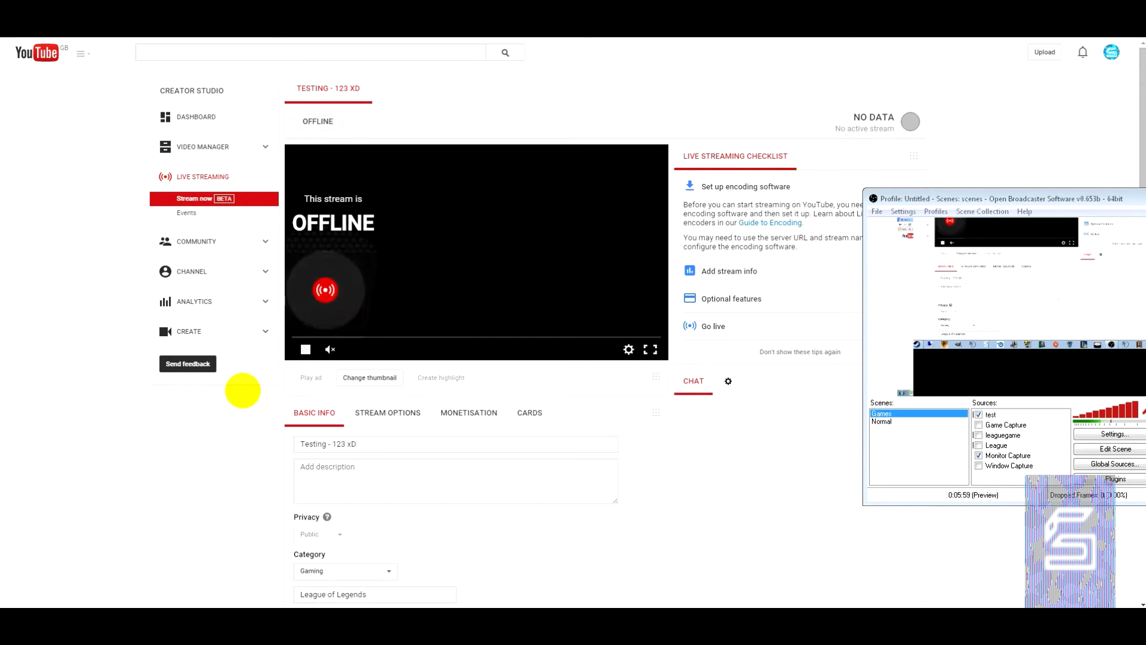
triple_click(335, 443)
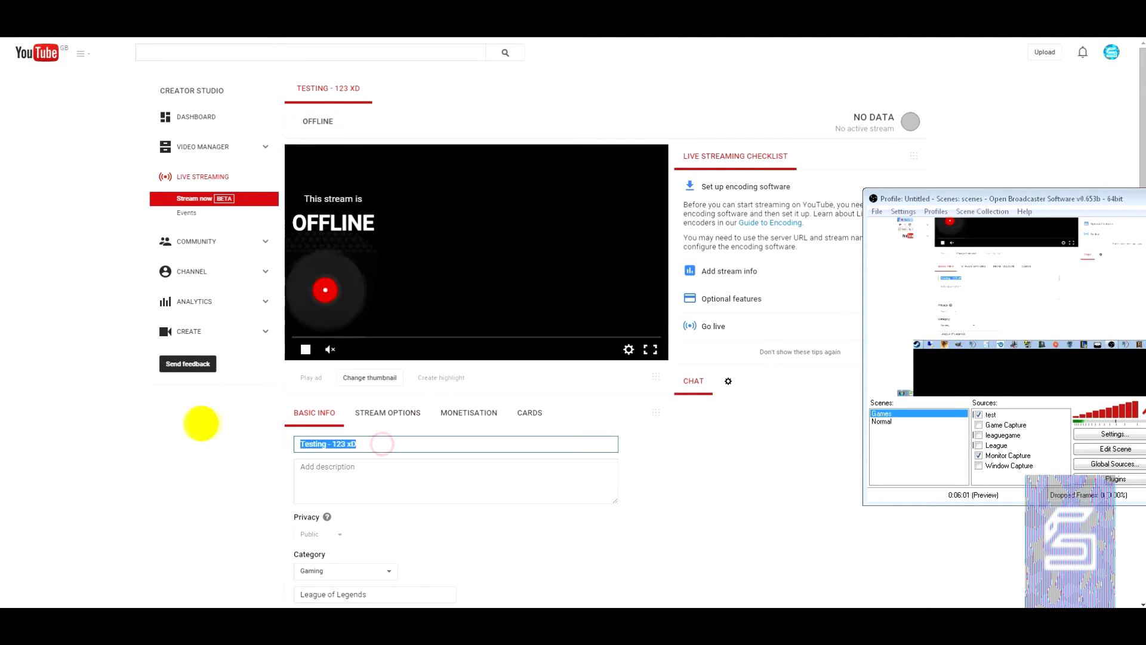
left_click(353, 463)
left_click_drag(378, 443, 287, 443)
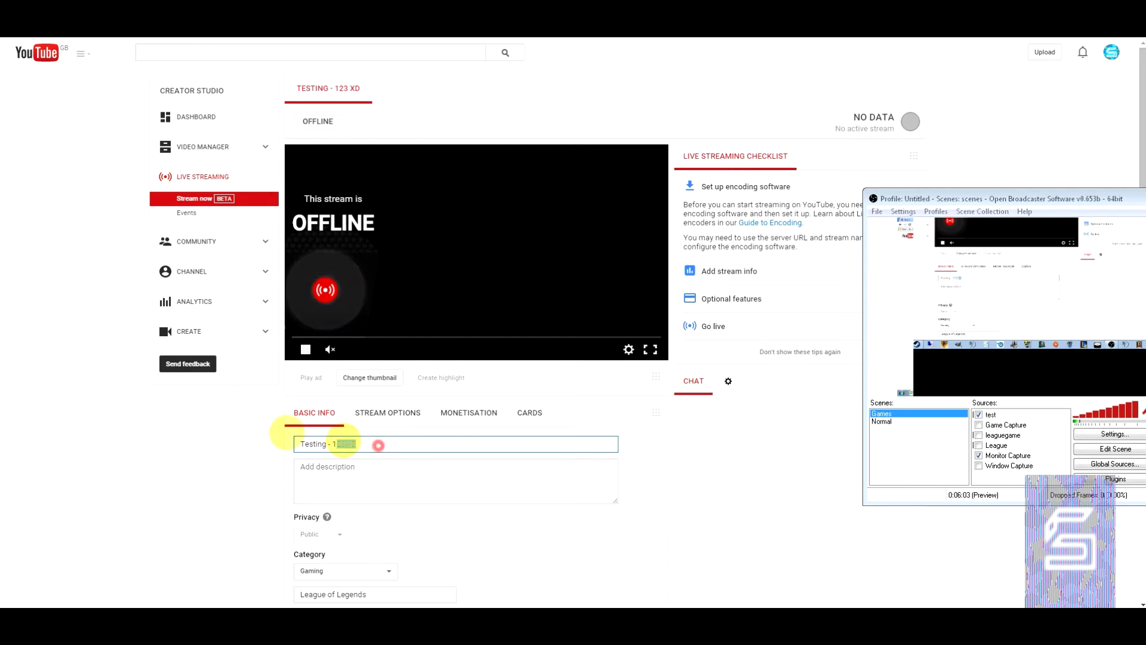
left_click(375, 445)
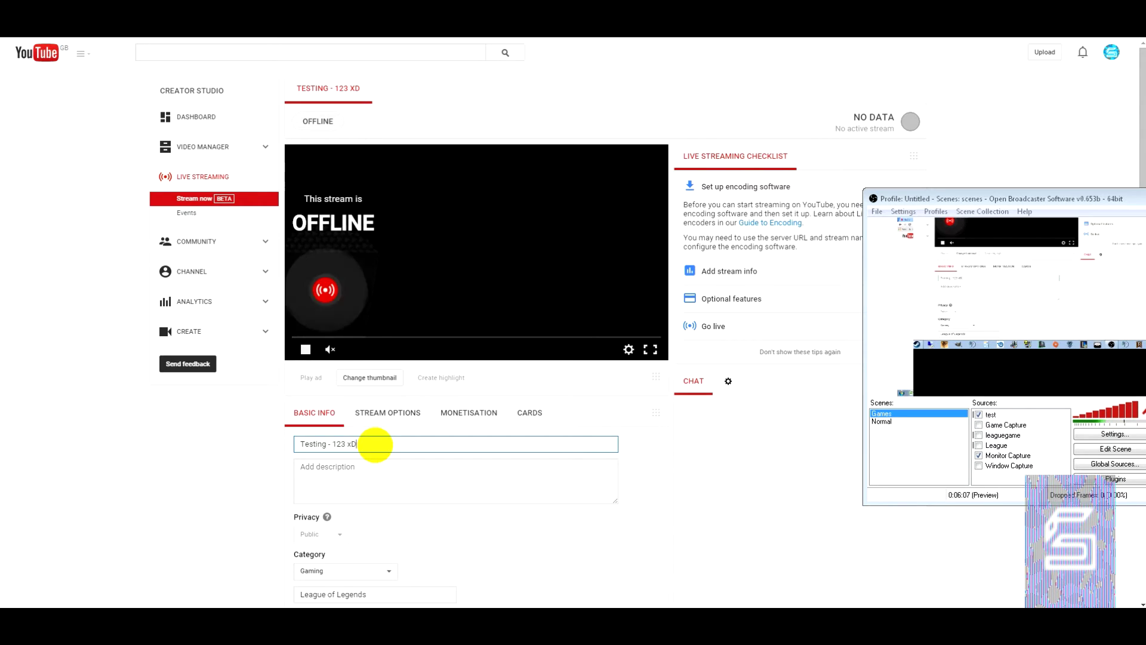
Look over Encoder Setup, then show the stream's DVR and latency options.
scroll(263, 512, "down", 5)
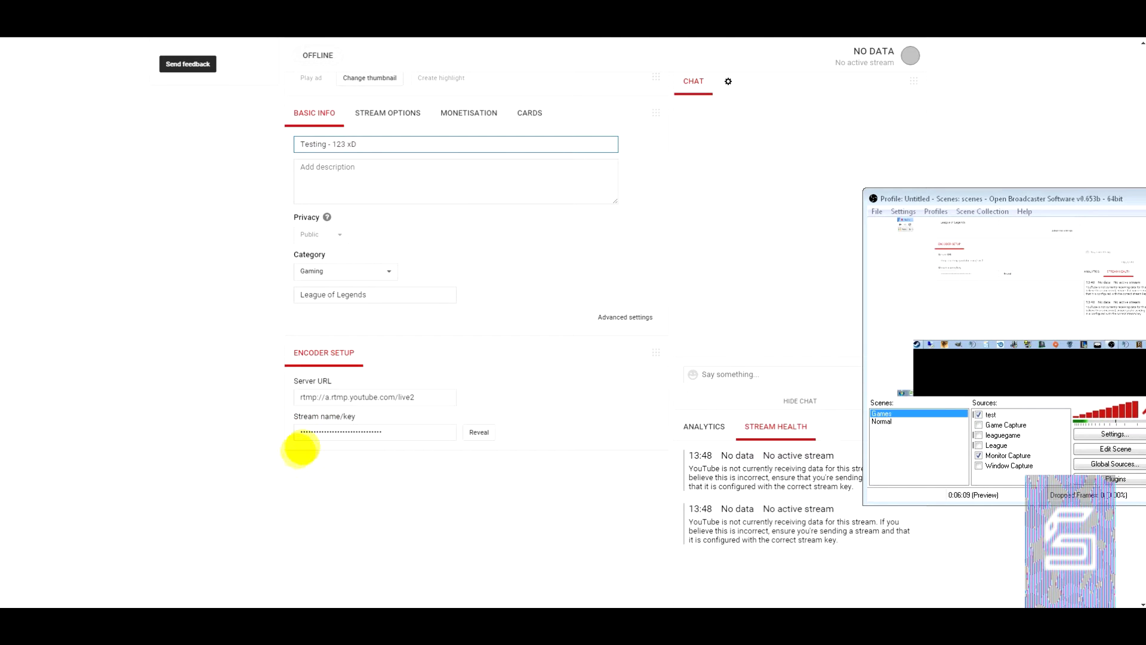
scroll(365, 299, "up", 3)
left_click(396, 291)
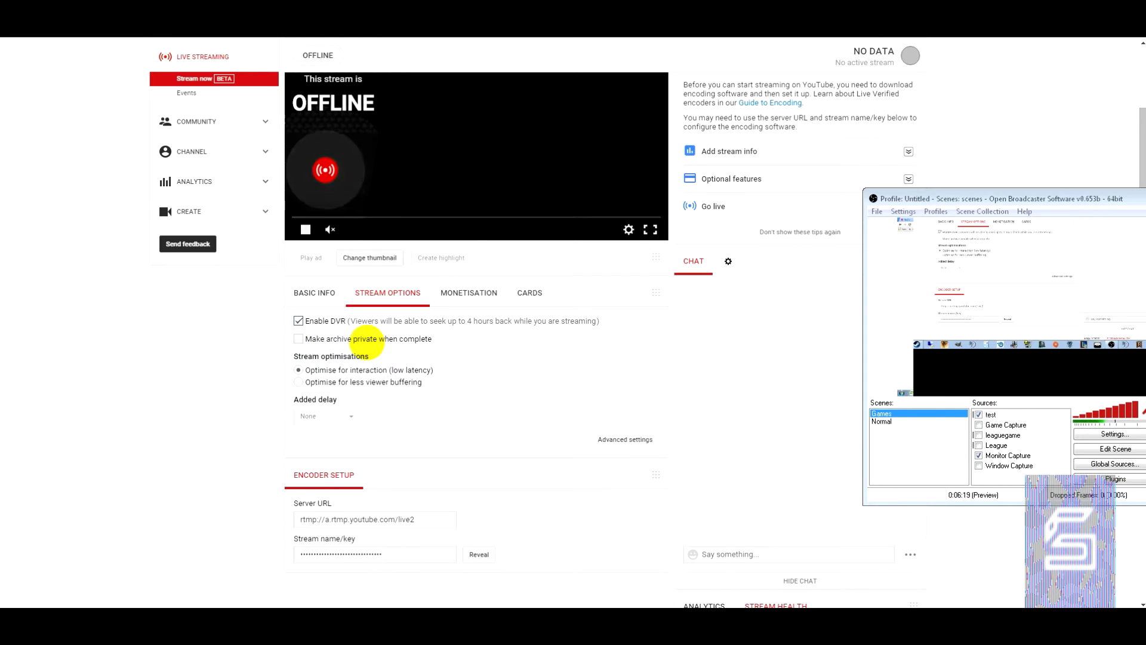
Go over the DVR and archive-private option descriptions in the stream options.
left_click_drag(390, 322, 535, 323)
left_click(534, 323)
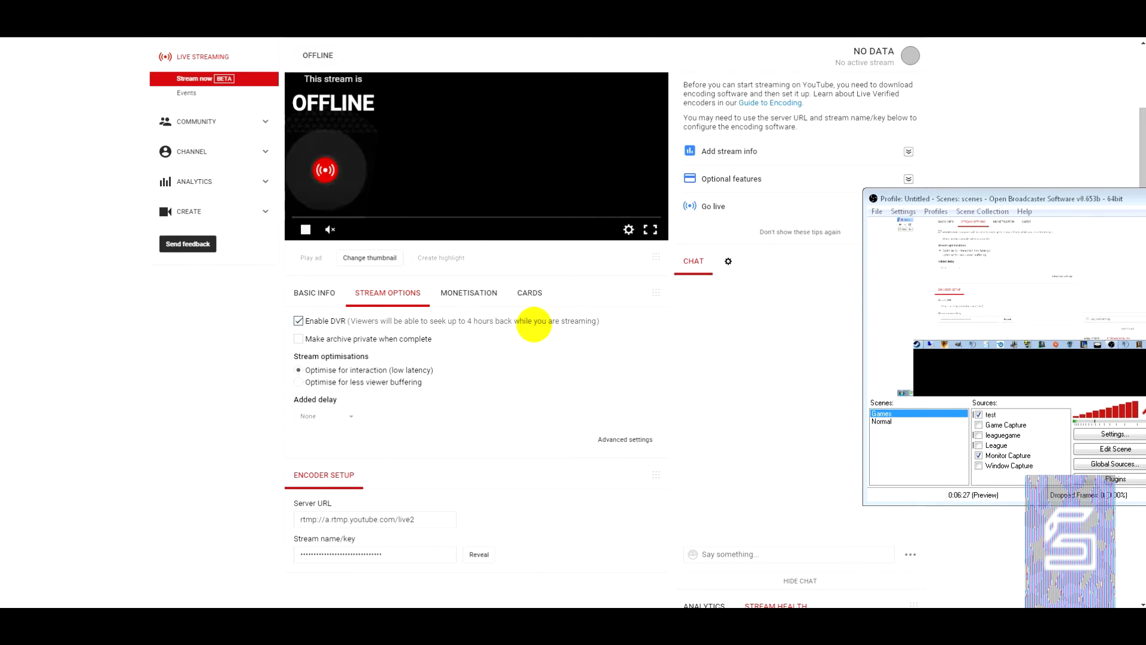
left_click_drag(320, 335, 425, 322)
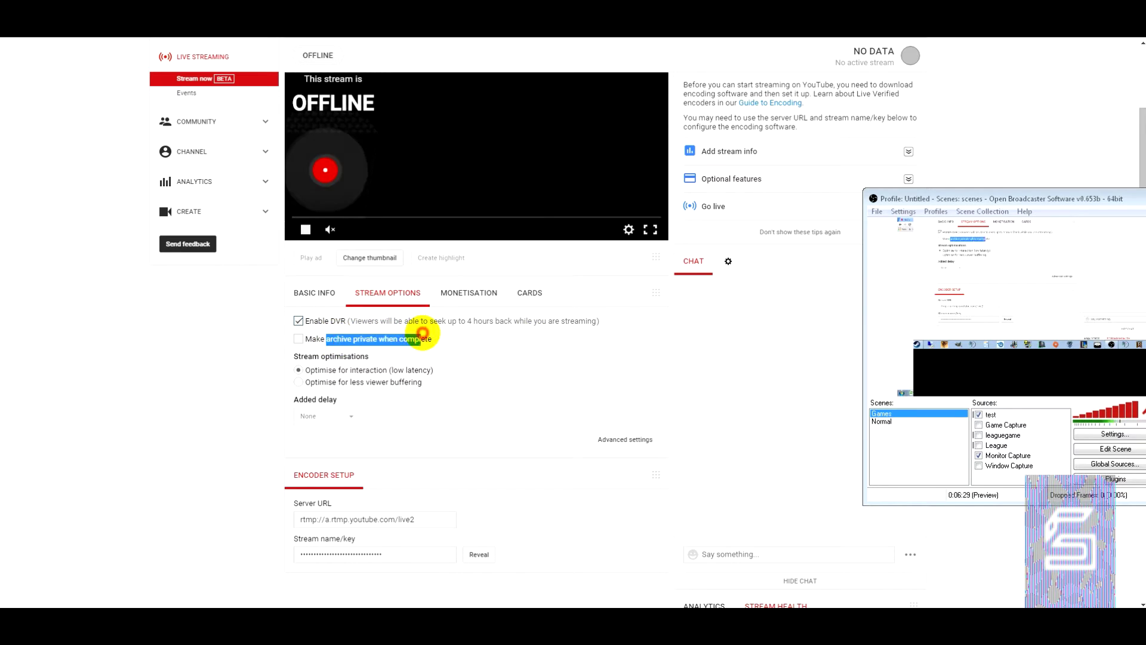
left_click(423, 332)
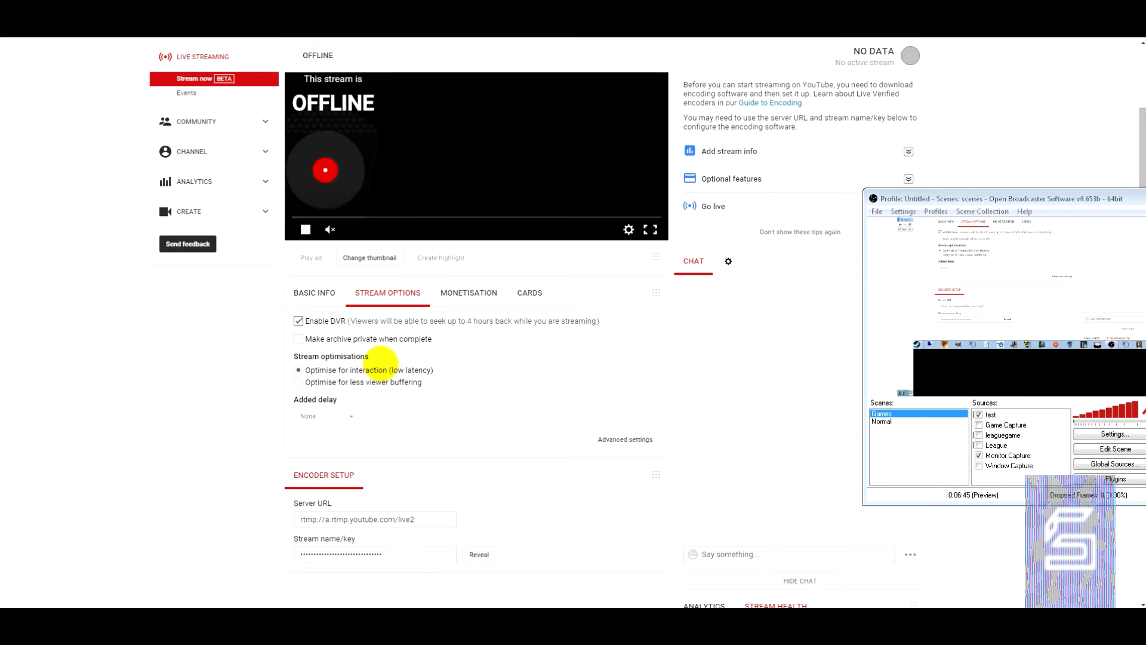
Review monetisation and cards settings, try Play ad, and return to Basic Info.
left_click(455, 294)
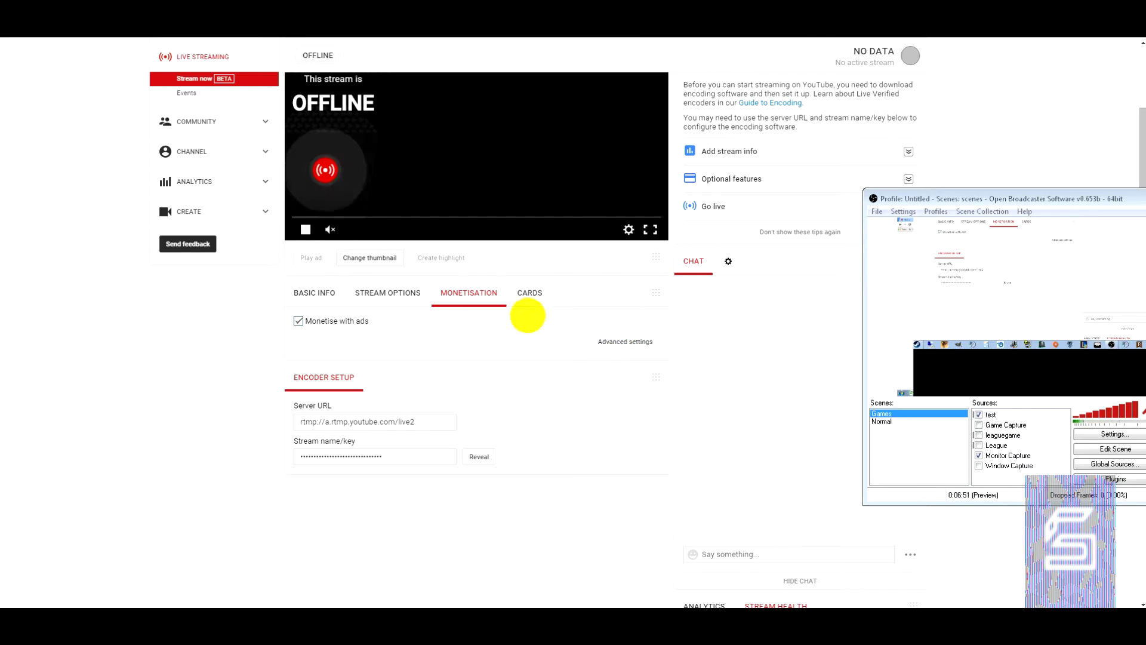
left_click(527, 293)
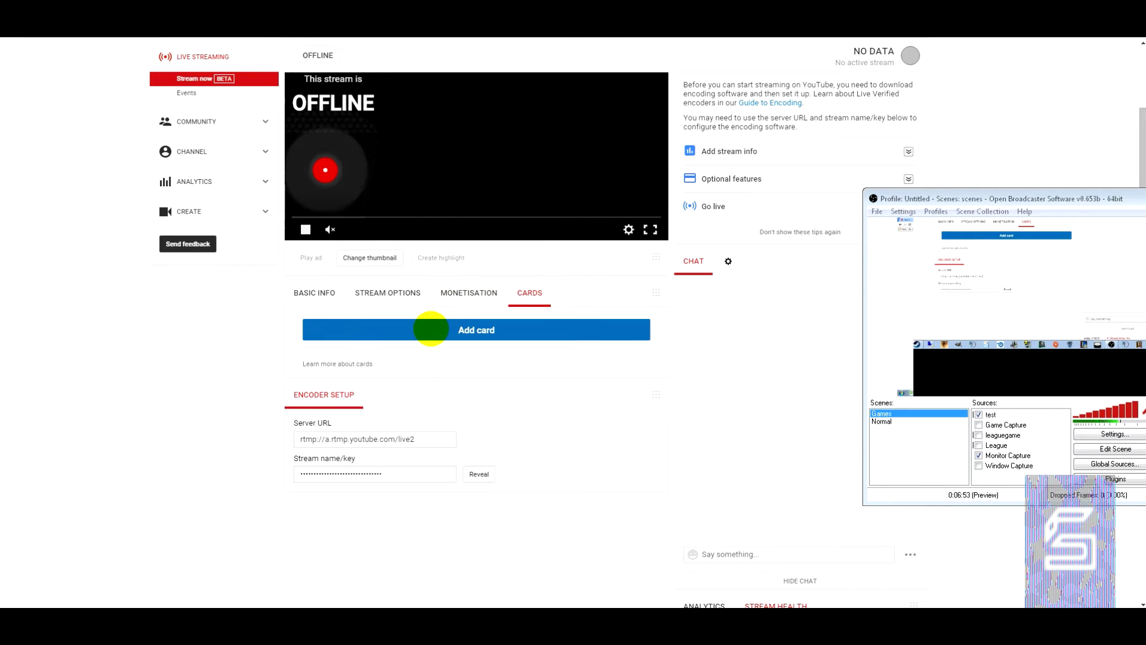
left_click(302, 292)
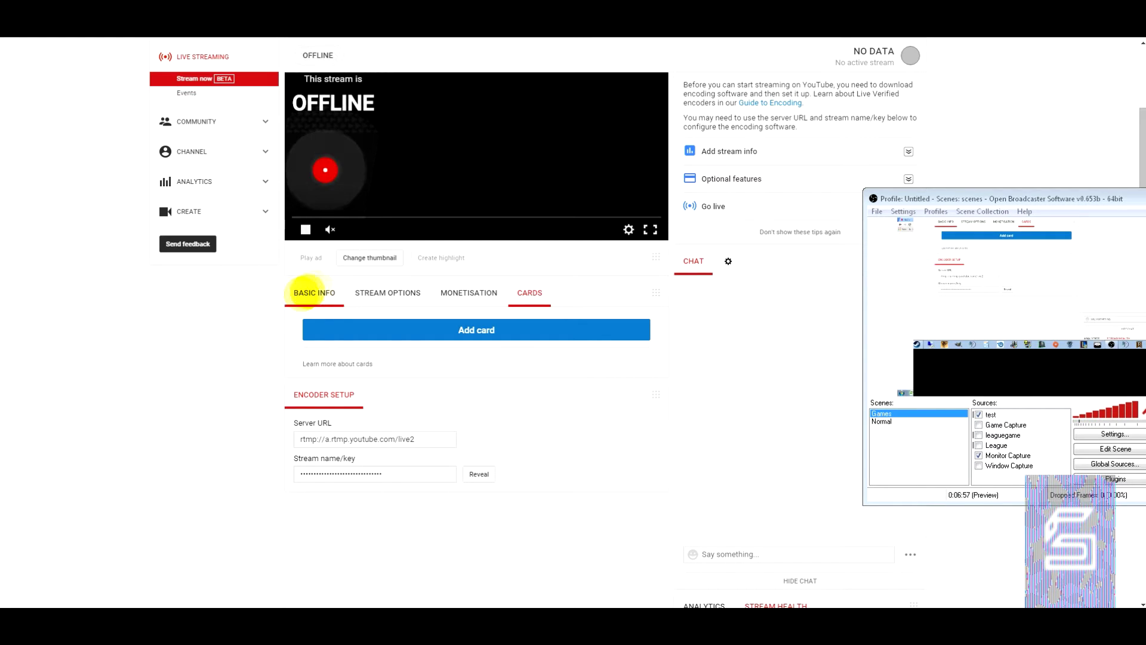
left_click(311, 257)
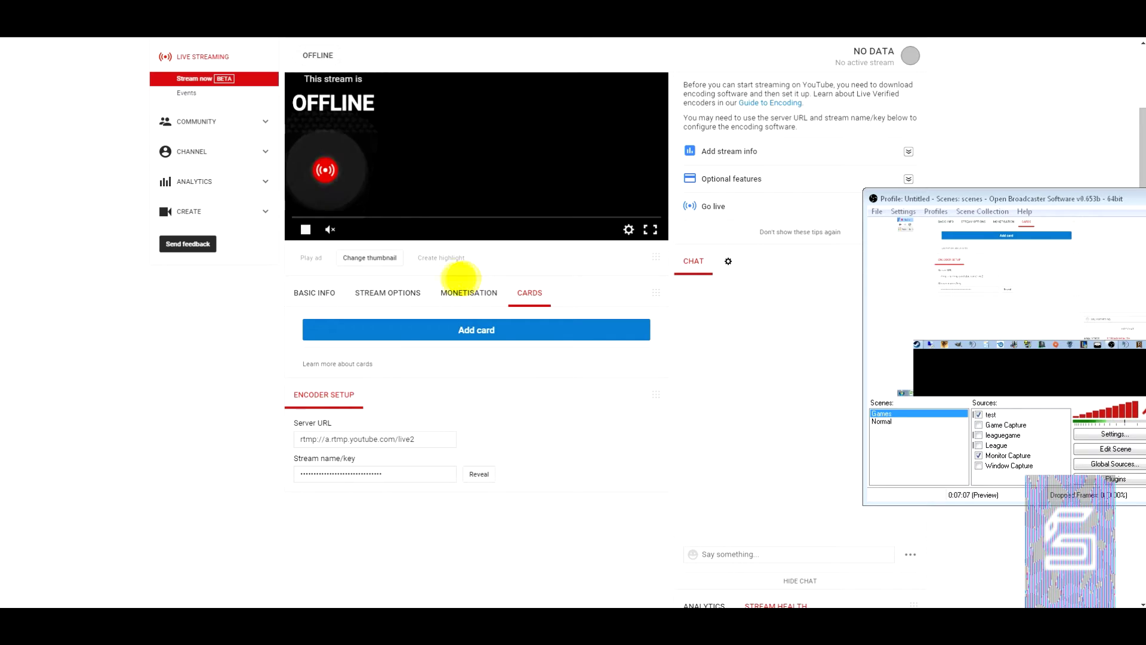
left_click(315, 291)
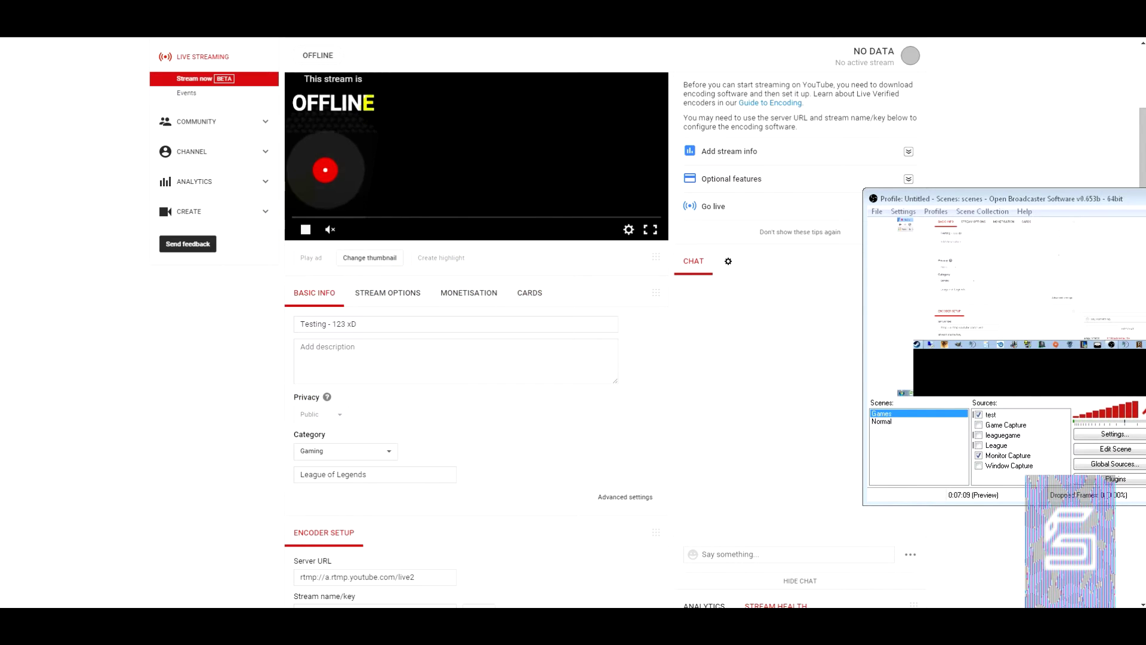
left_click_drag(976, 198, 764, 214)
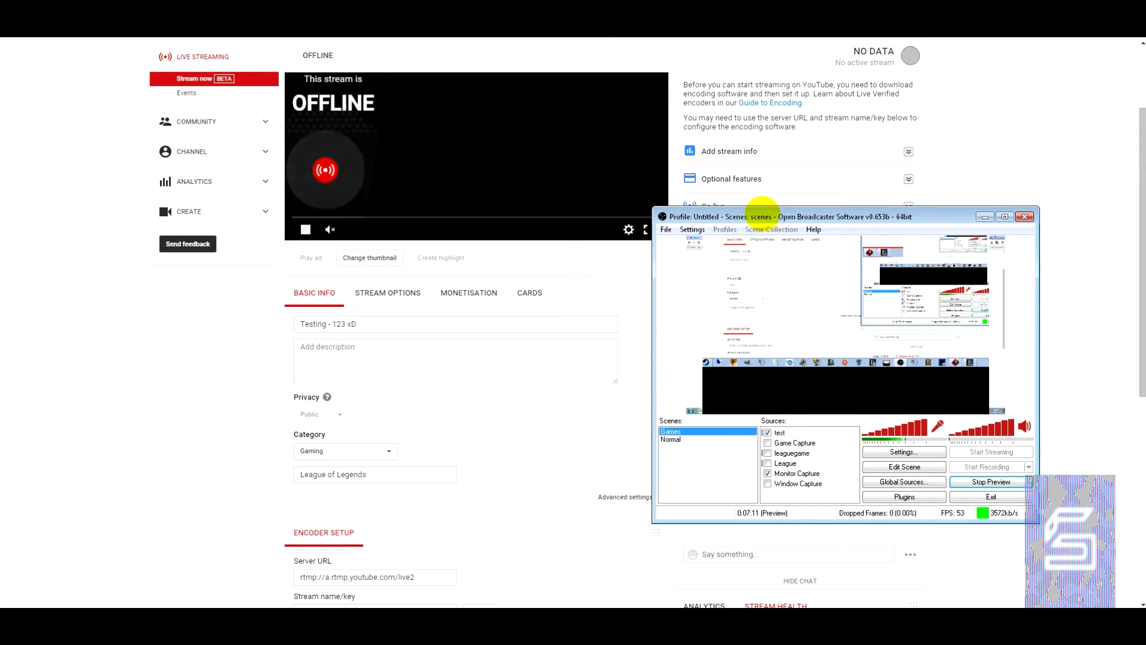
Open OBS's Settings dialog from the Settings menu, showing the General page.
left_click_drag(873, 215, 832, 256)
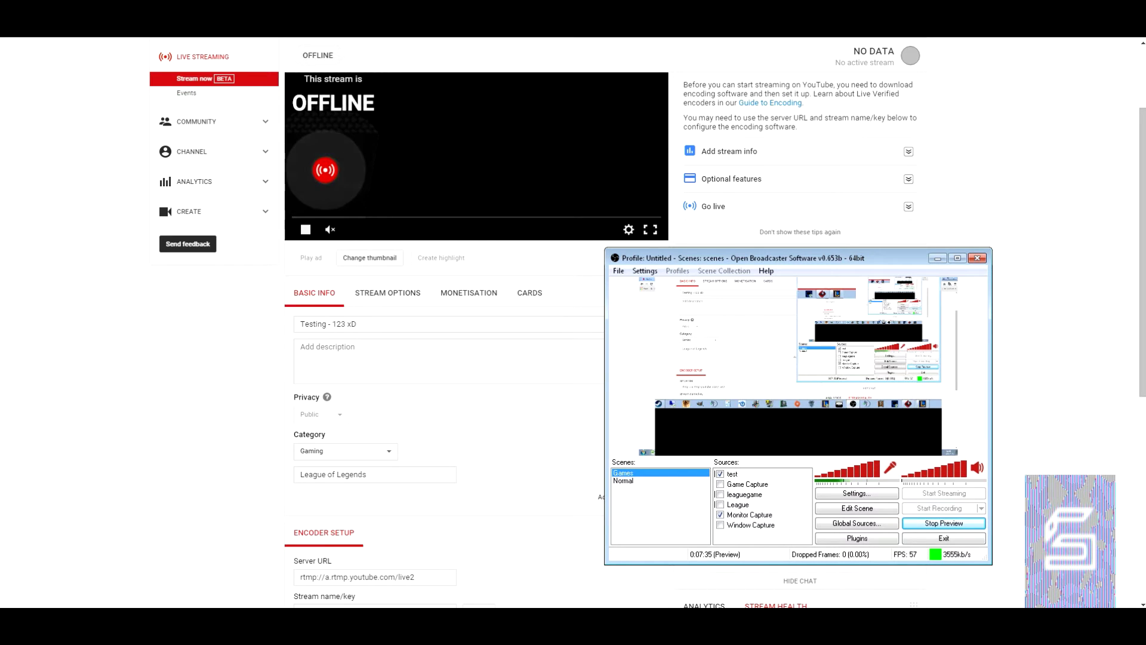
left_click(644, 271)
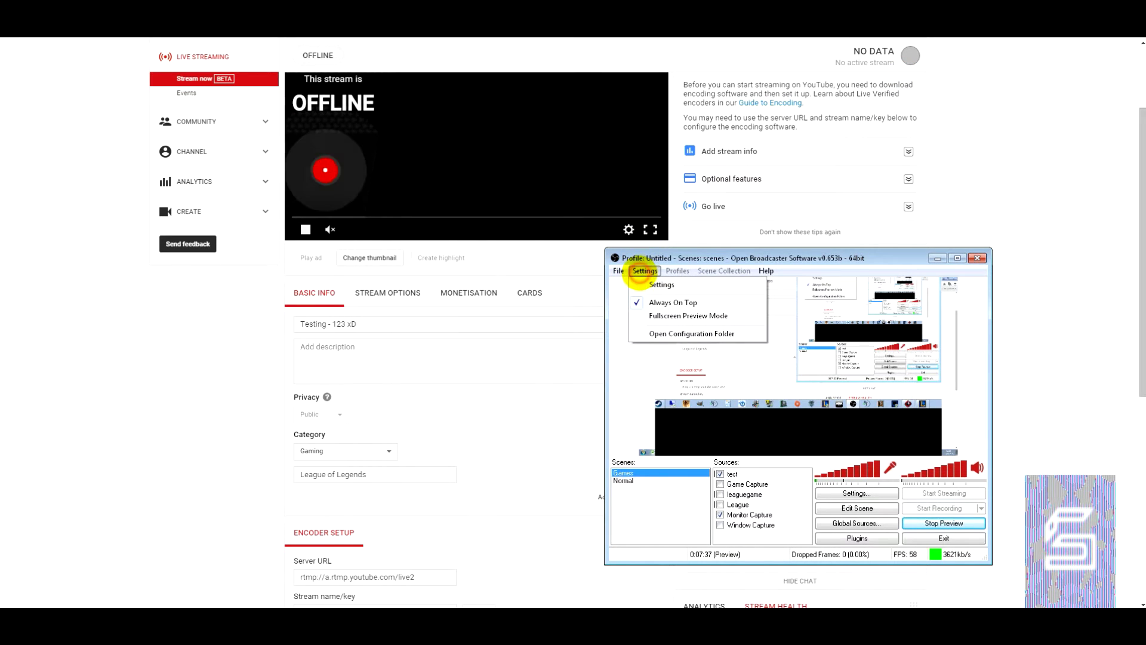
left_click(1042, 102)
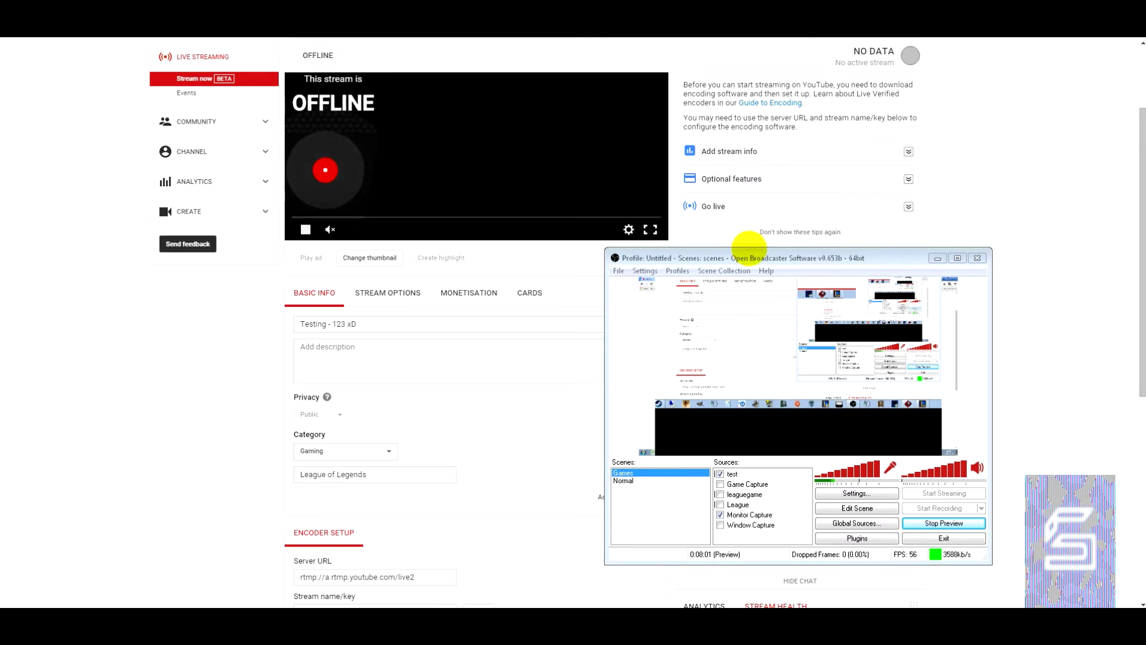
left_click(645, 271)
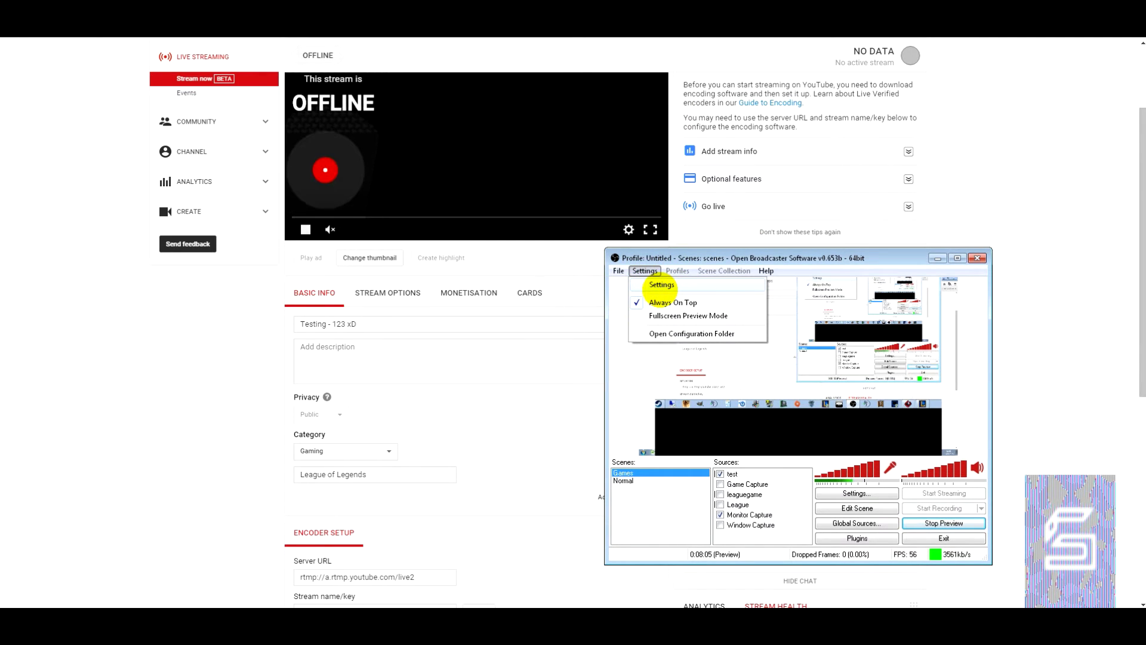
left_click(661, 285)
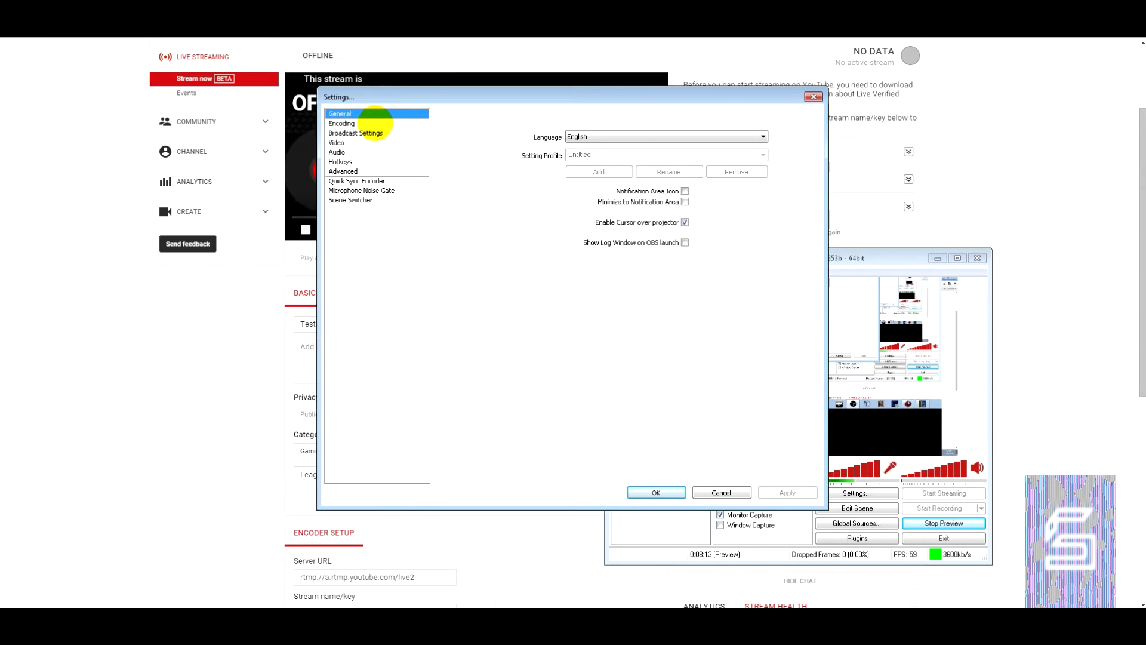
Check encoding max bitrate 3500 and buffer 4200, then view video settings (1280x720, 60 FPS).
left_click(375, 123)
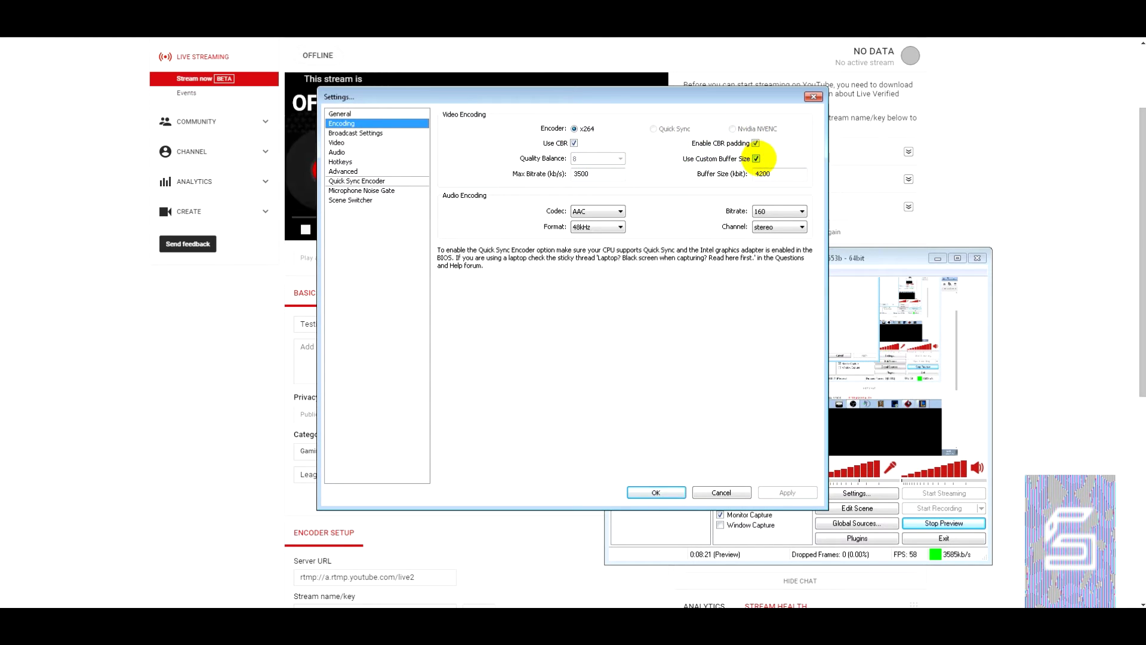
left_click(780, 175)
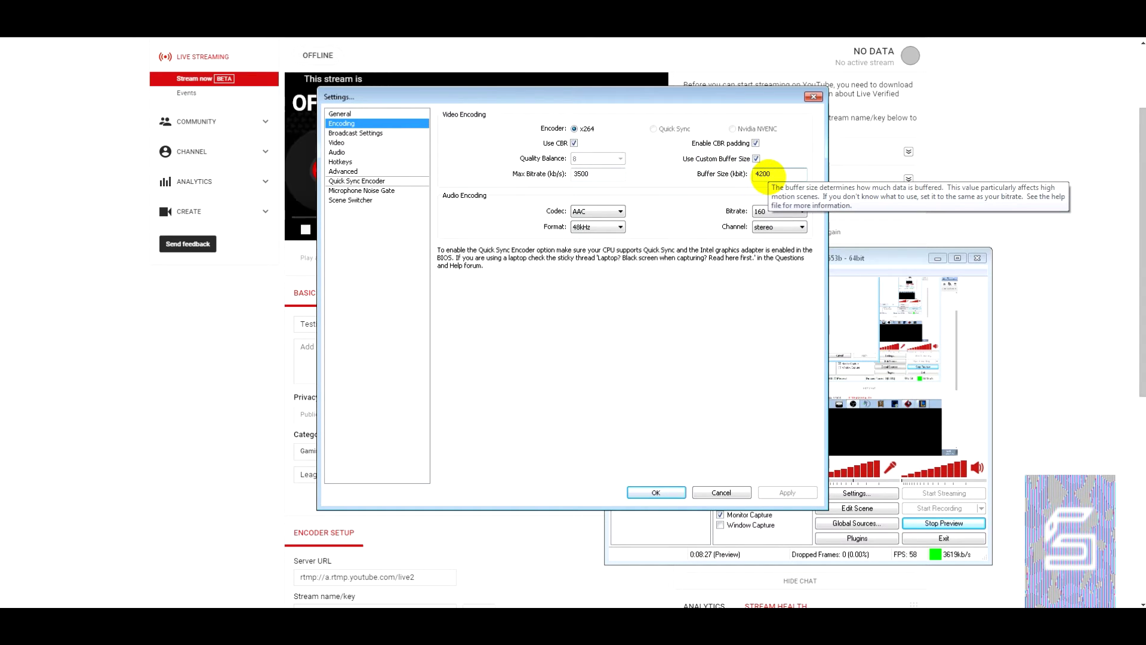
left_click(602, 173)
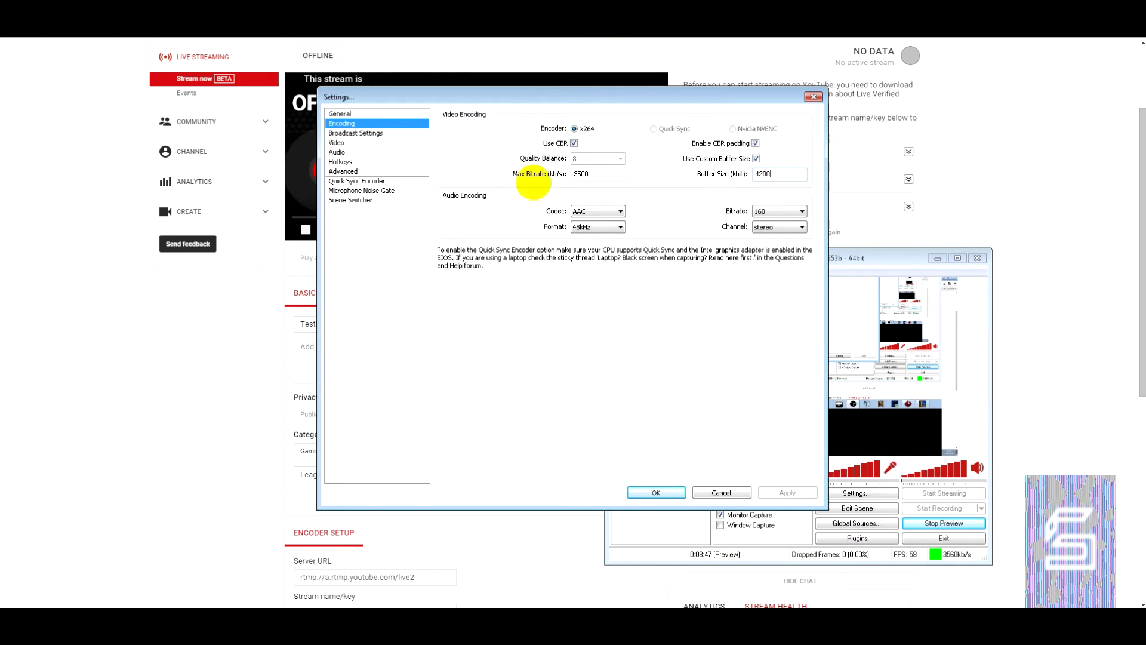
left_click(366, 133)
left_click(362, 143)
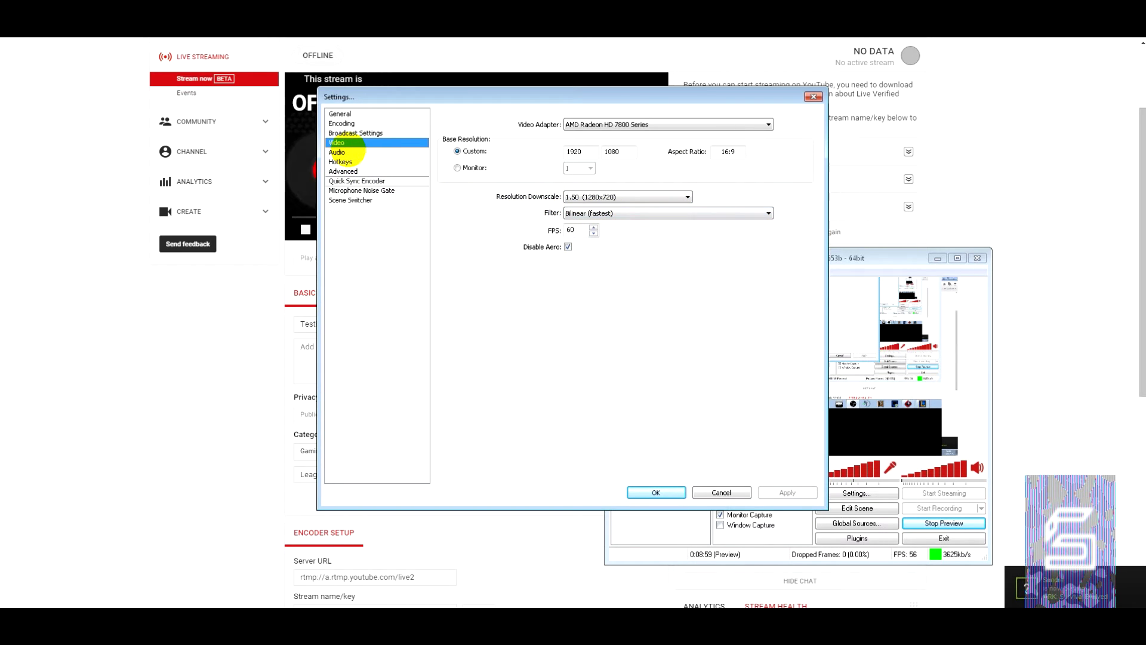
Browse OBS's Audio, Hotkeys, Advanced, Quick Sync and General pages, then Broadcast Settings' output modes.
left_click(340, 151)
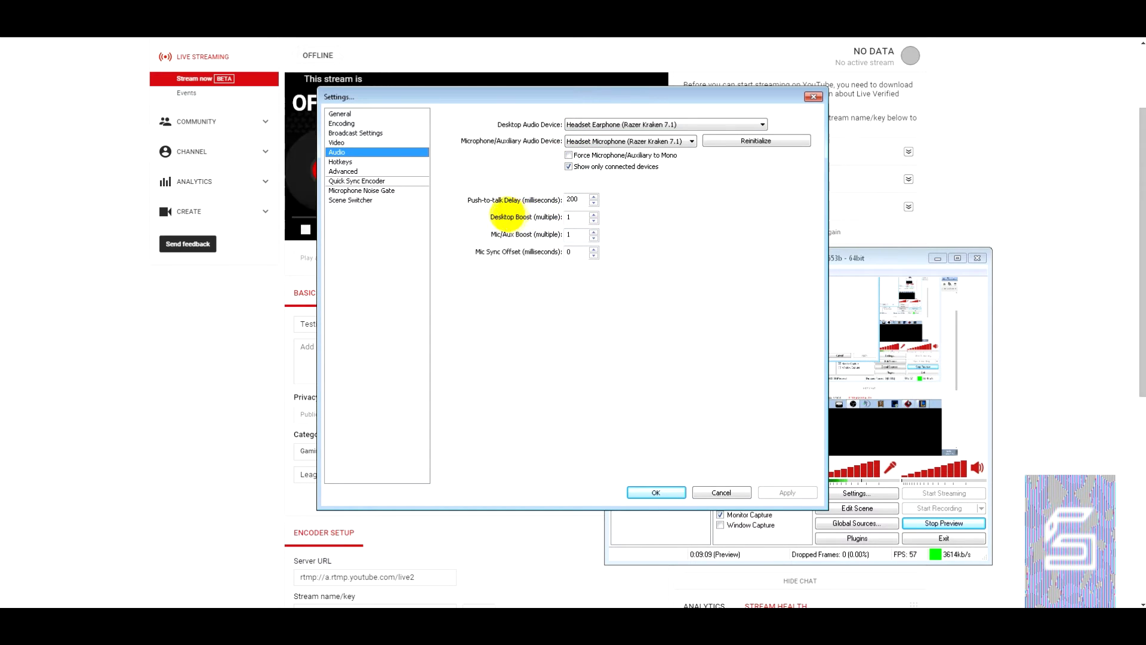
left_click(358, 162)
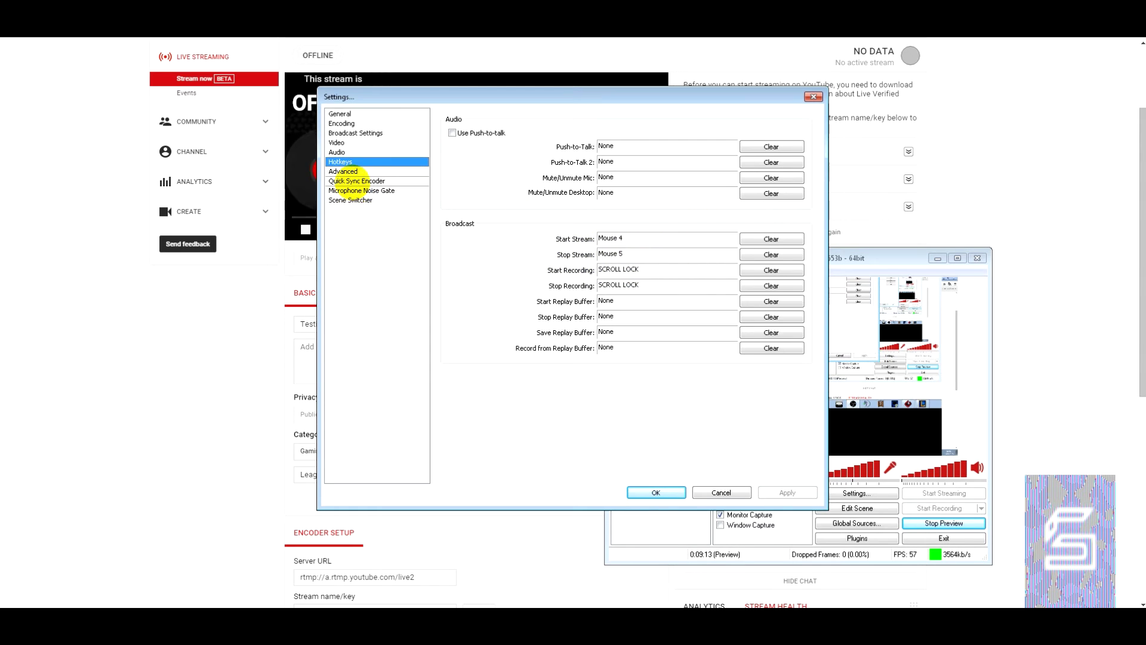
left_click(349, 171)
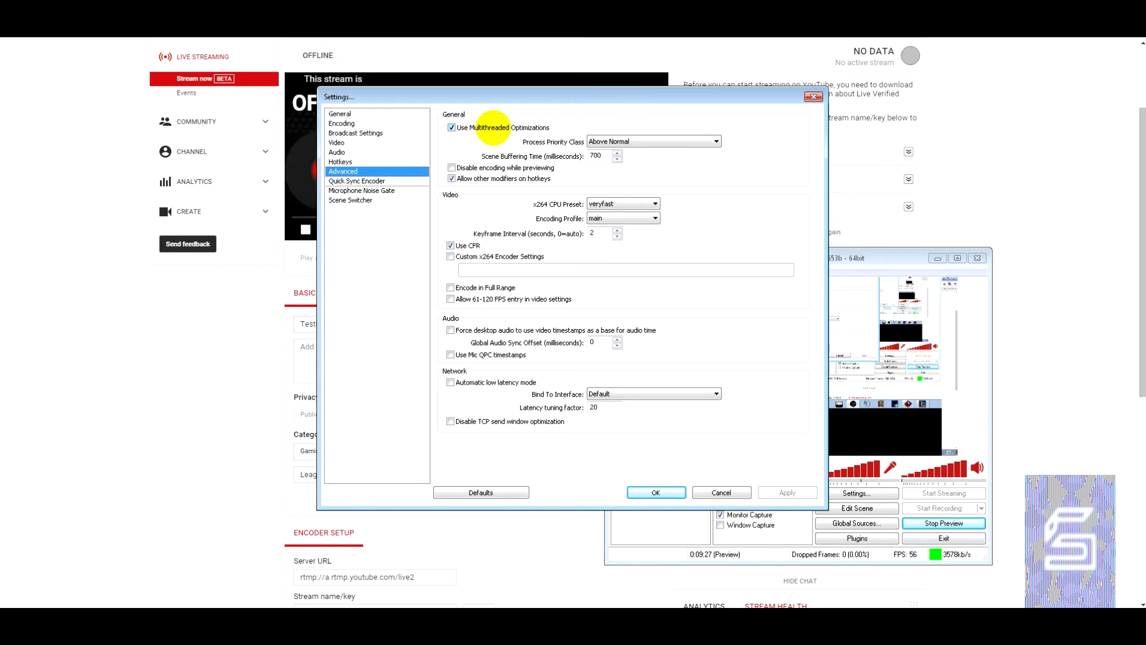
left_click(353, 181)
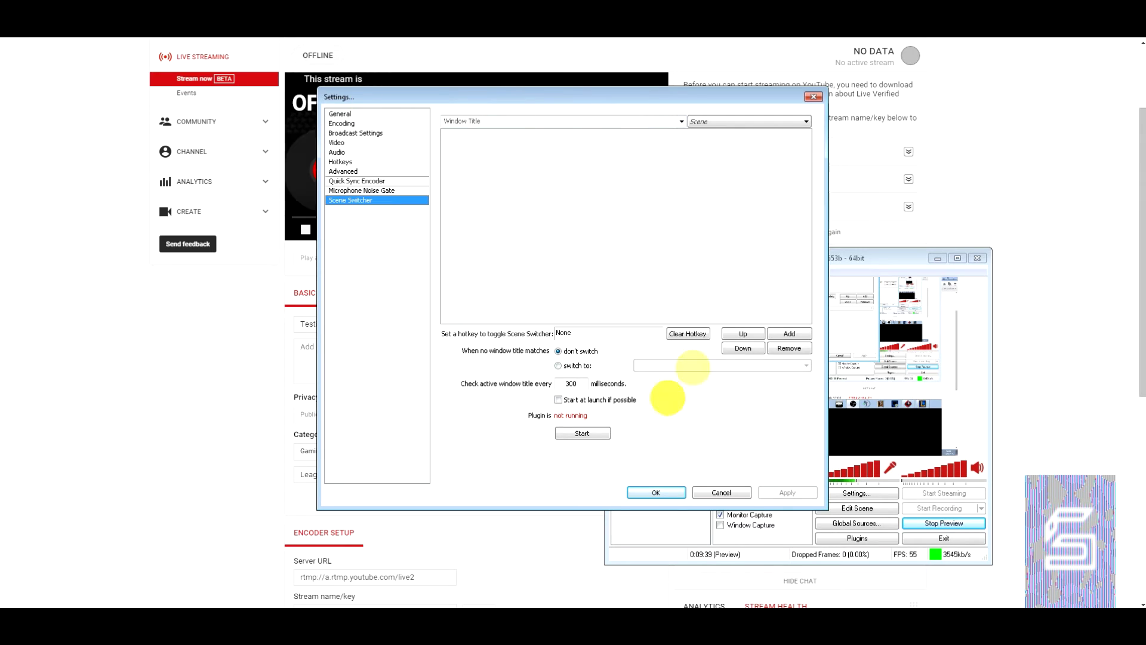
left_click(385, 113)
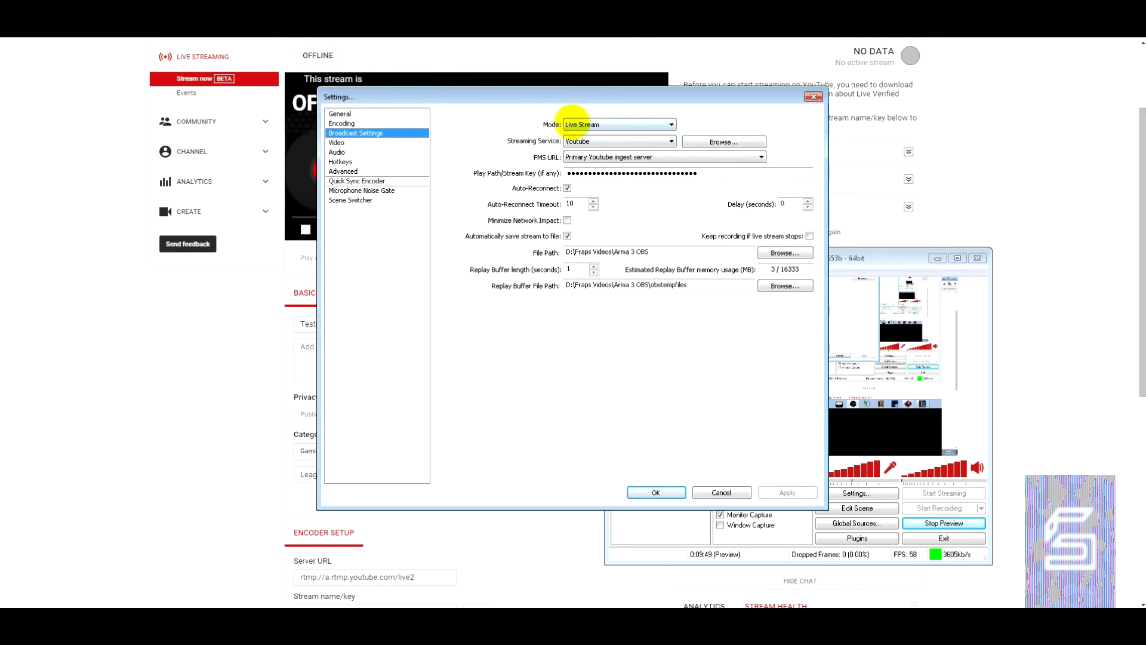
left_click(575, 123)
Keep Broadcast mode as Live Stream and the streaming service as Youtube.
left_click(600, 123)
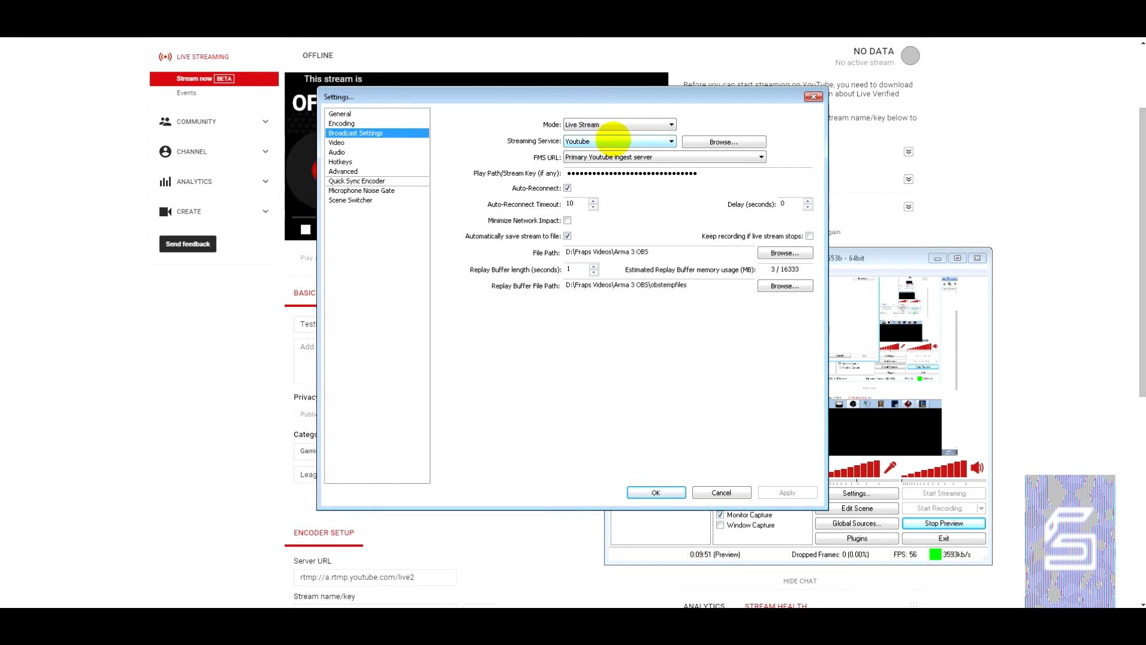
left_click(612, 140)
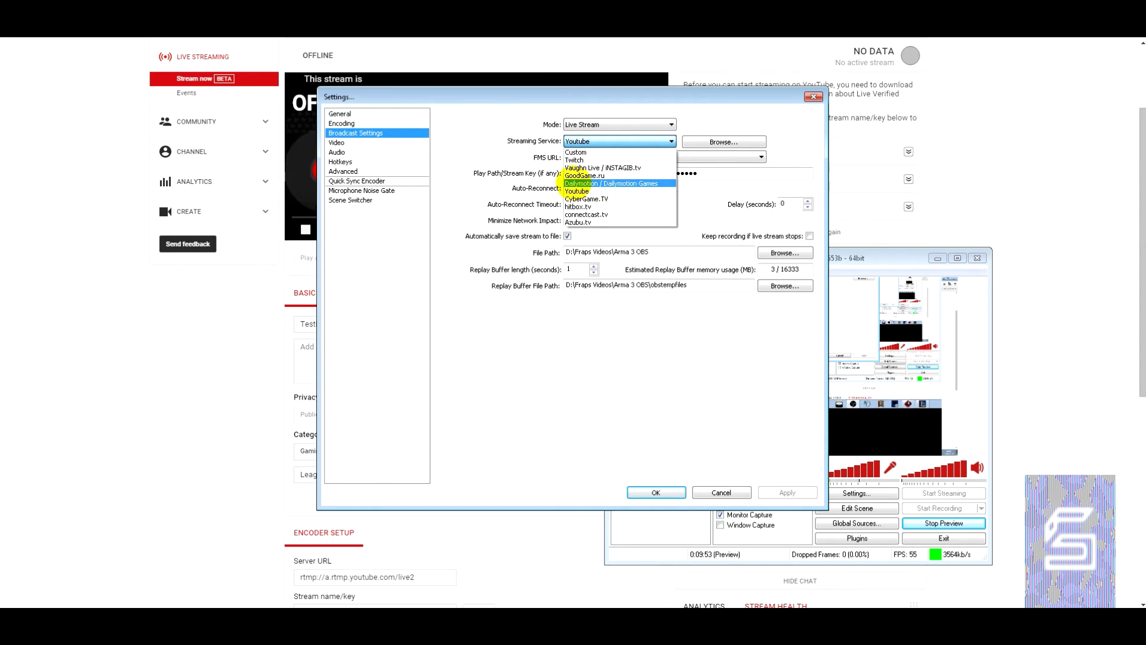
left_click(462, 161)
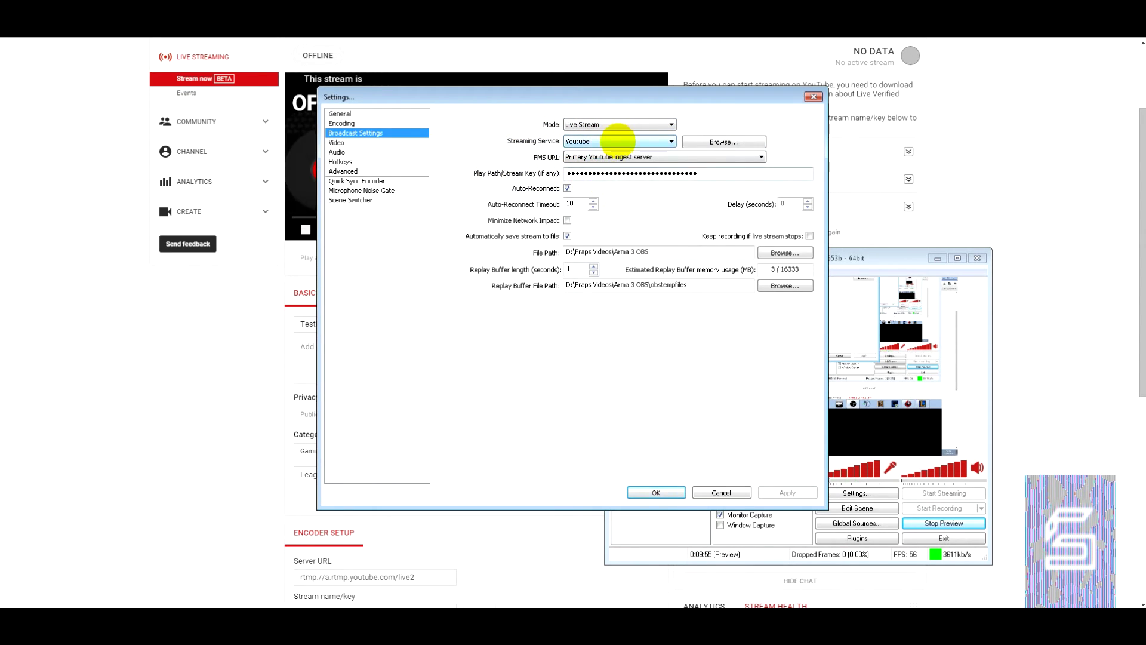
left_click(617, 140)
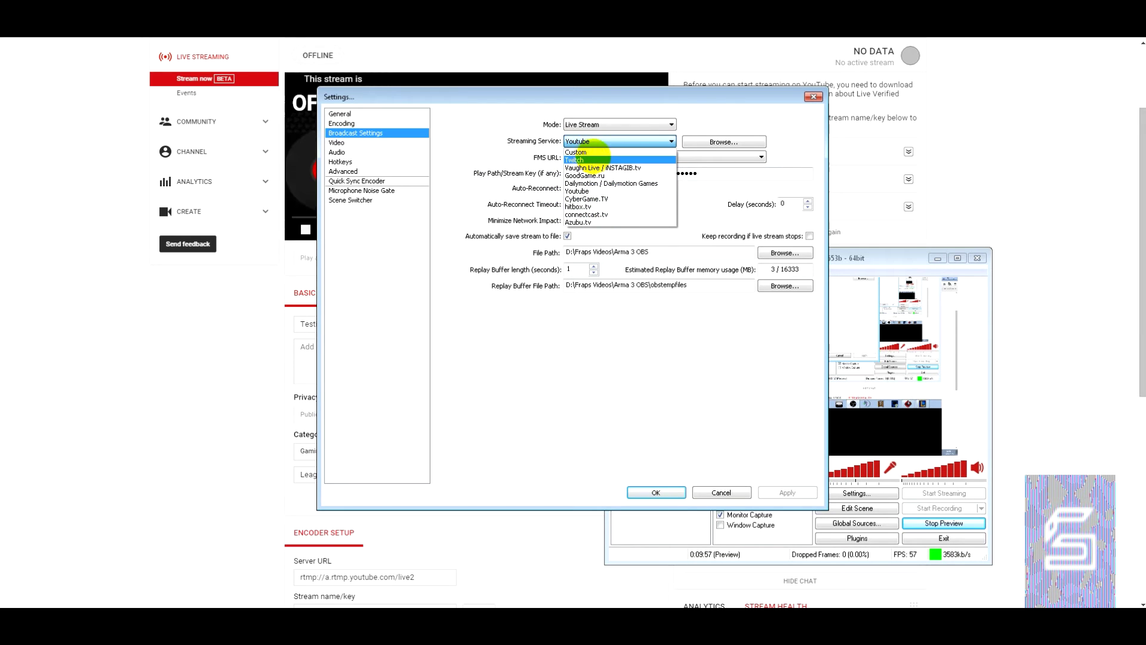
left_click(490, 144)
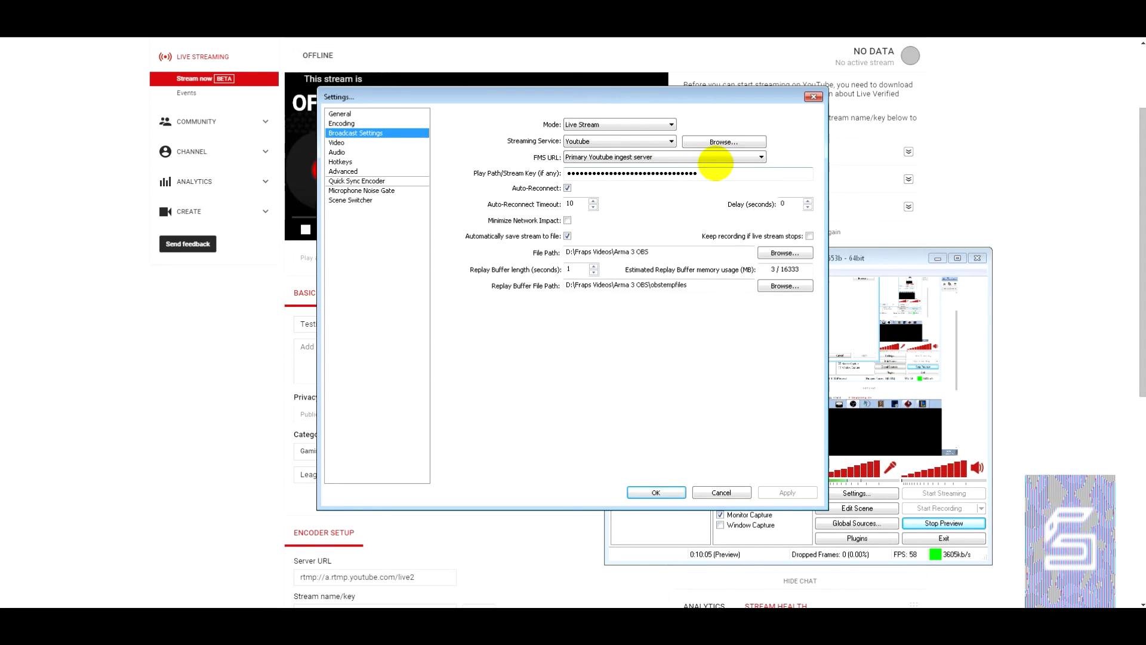
Compare OBS's stream key with the key under Creator Studio's Encoder Setup.
left_click_drag(722, 173, 481, 178)
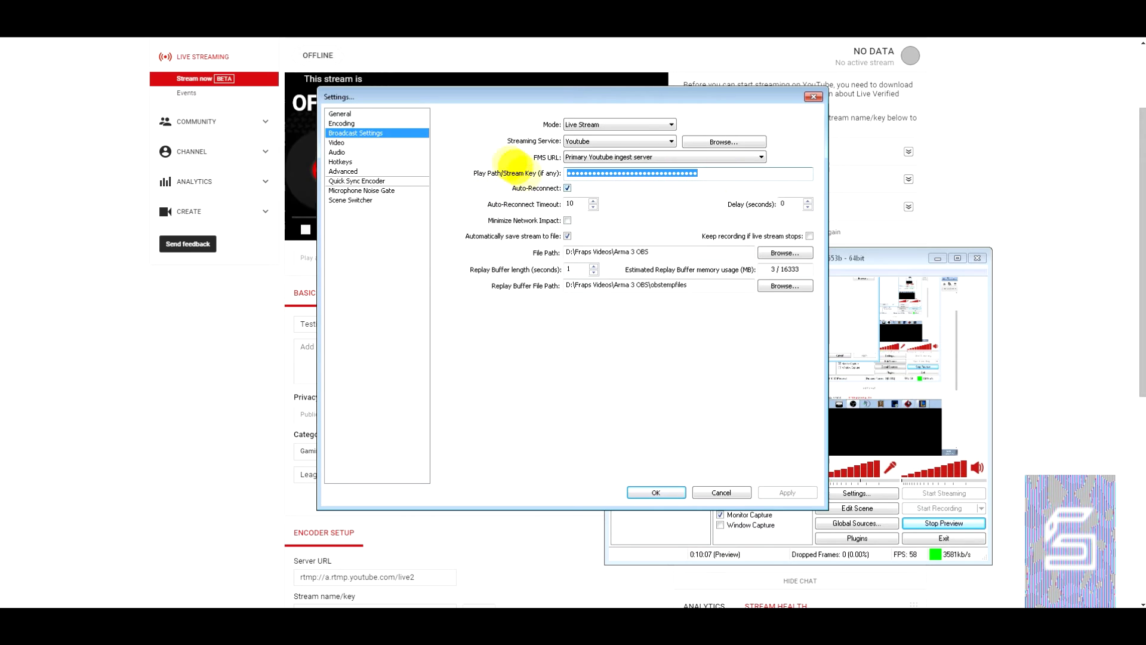
right_click(619, 176)
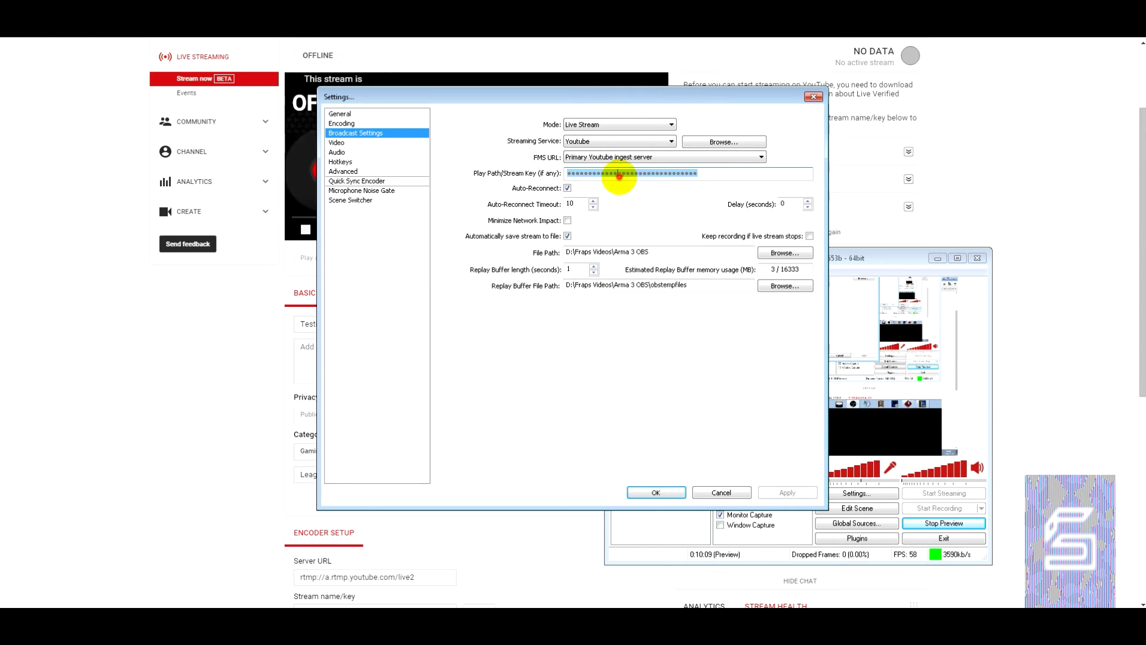
left_click(620, 175)
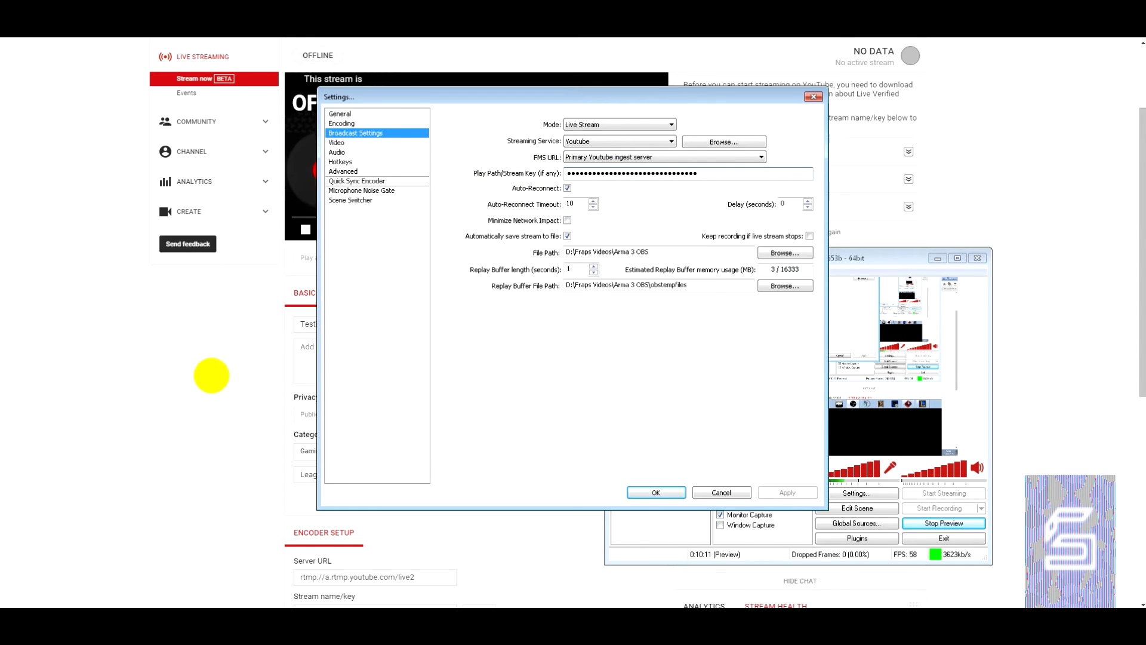
left_click(211, 375)
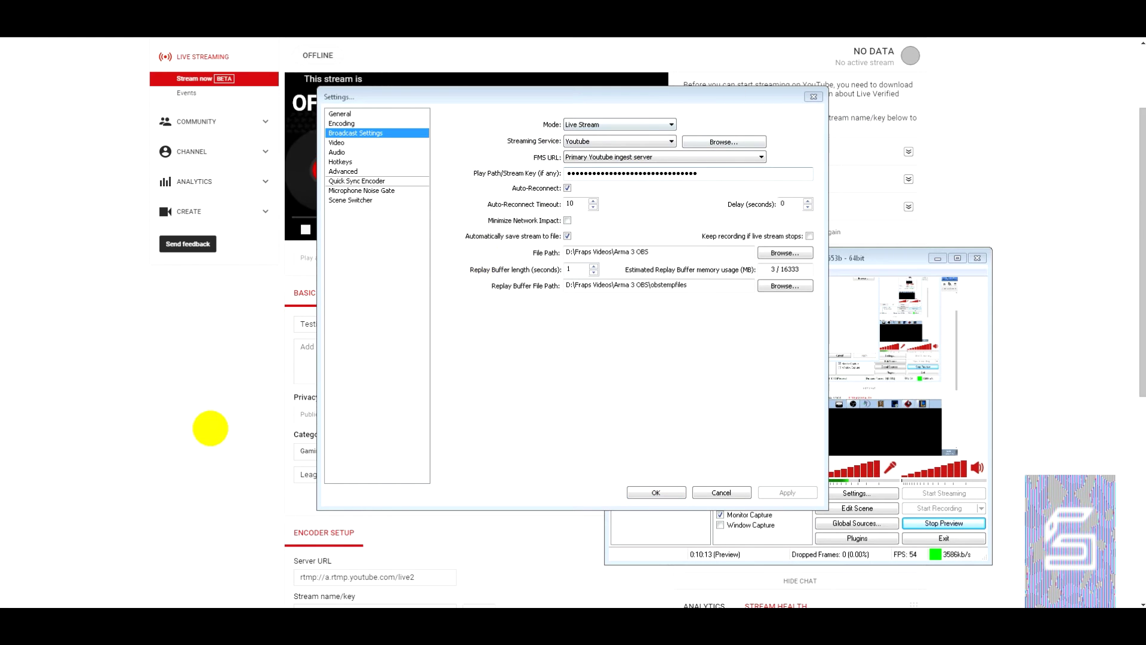
scroll(210, 428, "down", 4)
left_click_drag(474, 97, 800, 93)
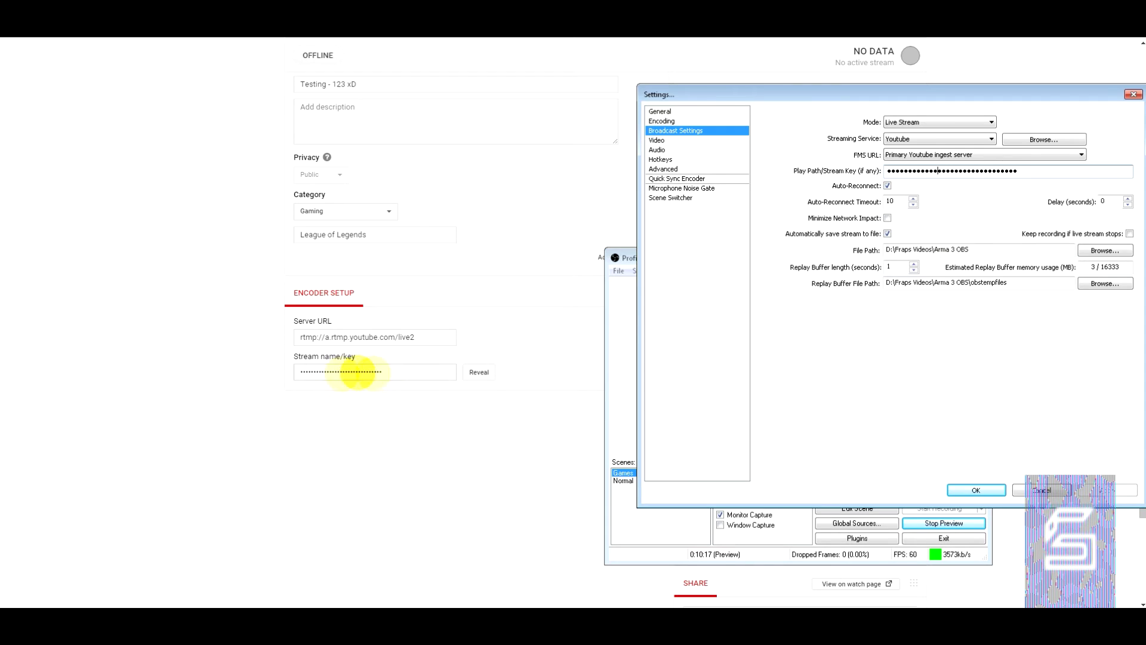
left_click(357, 372)
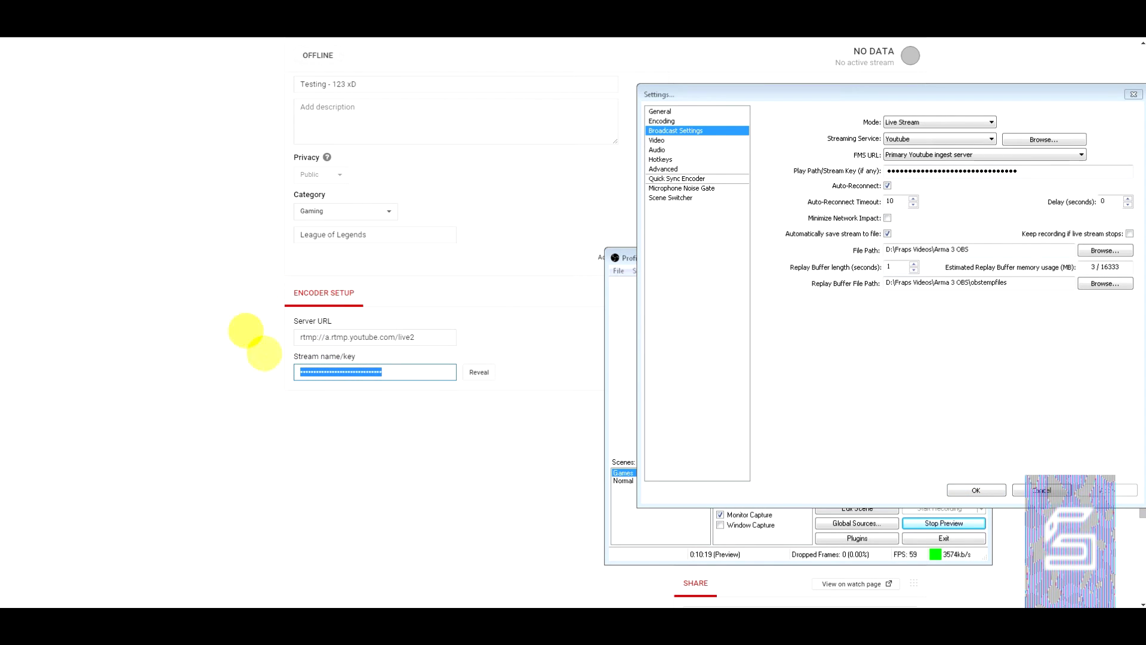
left_click_drag(741, 92, 585, 78)
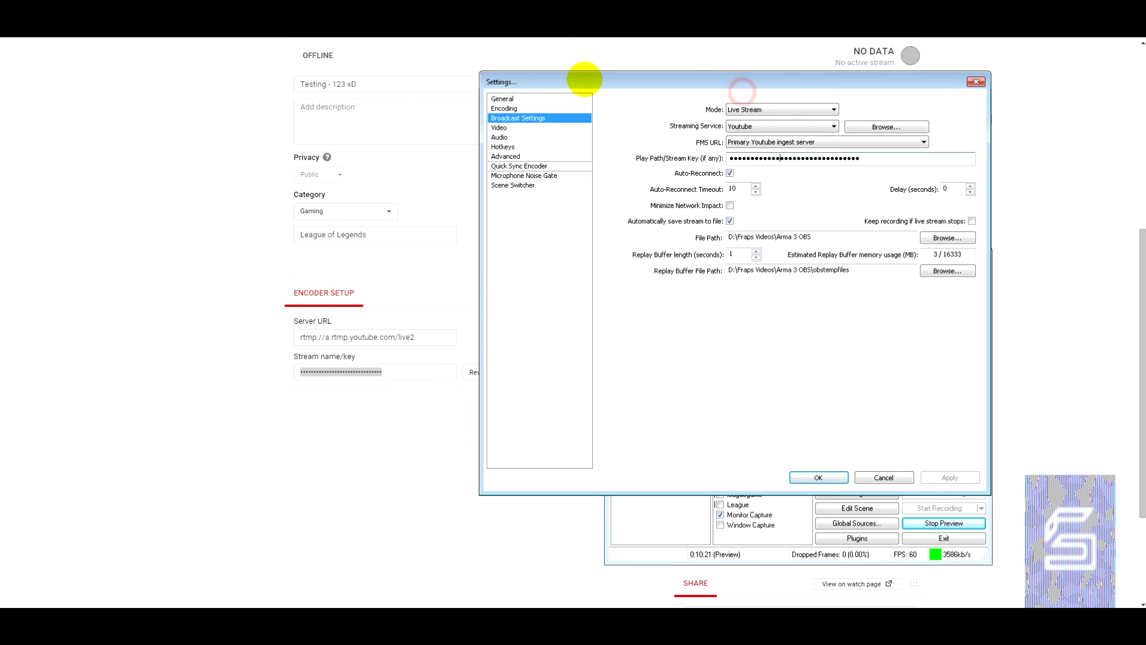
left_click(898, 159)
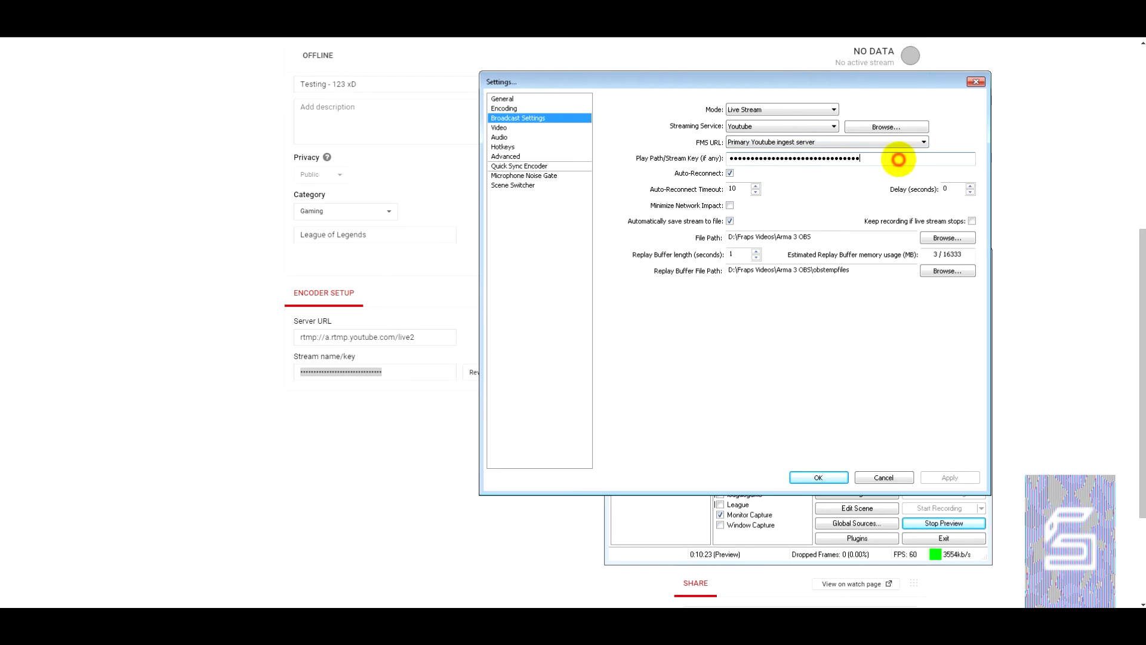
left_click_drag(899, 160, 729, 158)
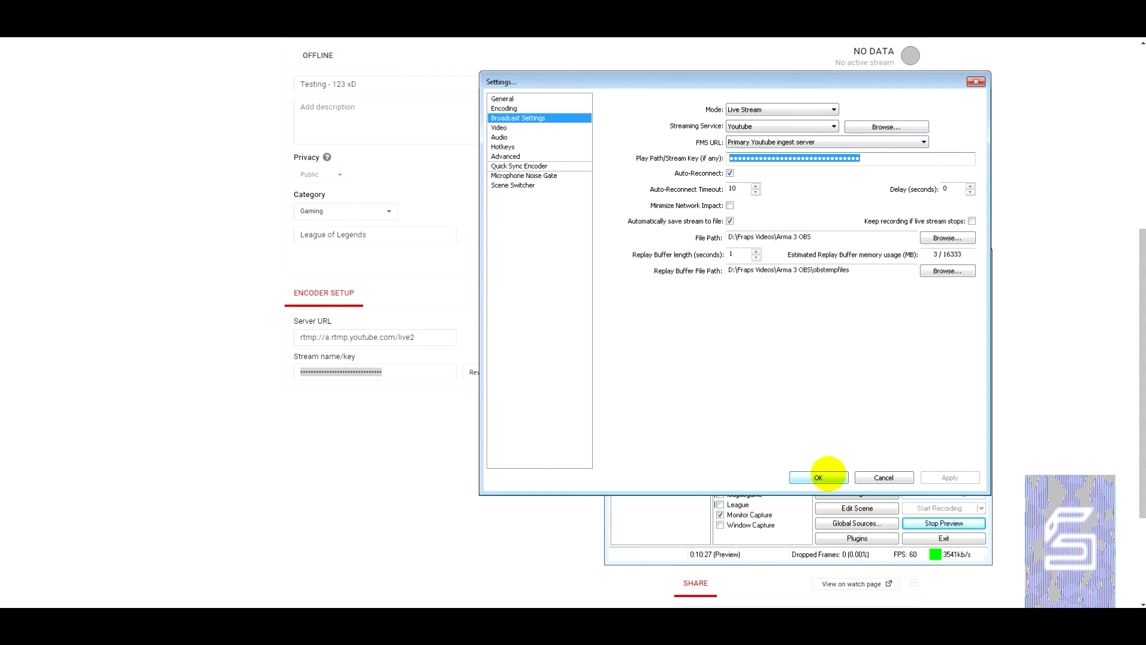
Confirm the OBS settings, stop the preview, and start streaming to YouTube.
left_click(818, 478)
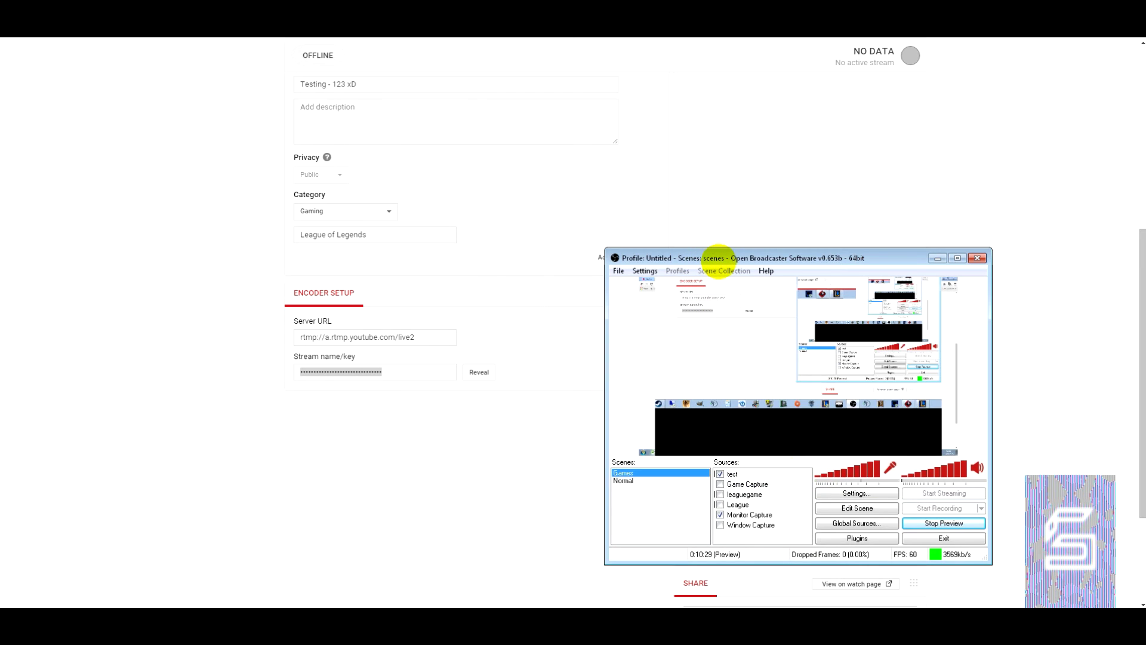
left_click_drag(718, 258, 522, 97)
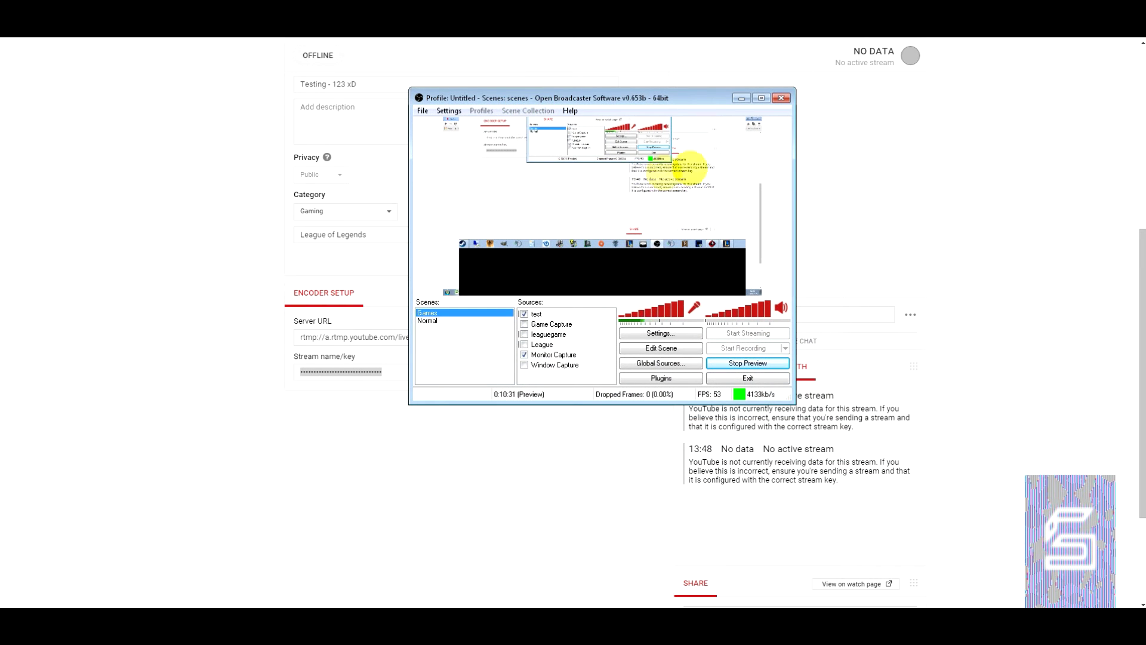
left_click_drag(661, 97, 811, 125)
left_click(882, 388)
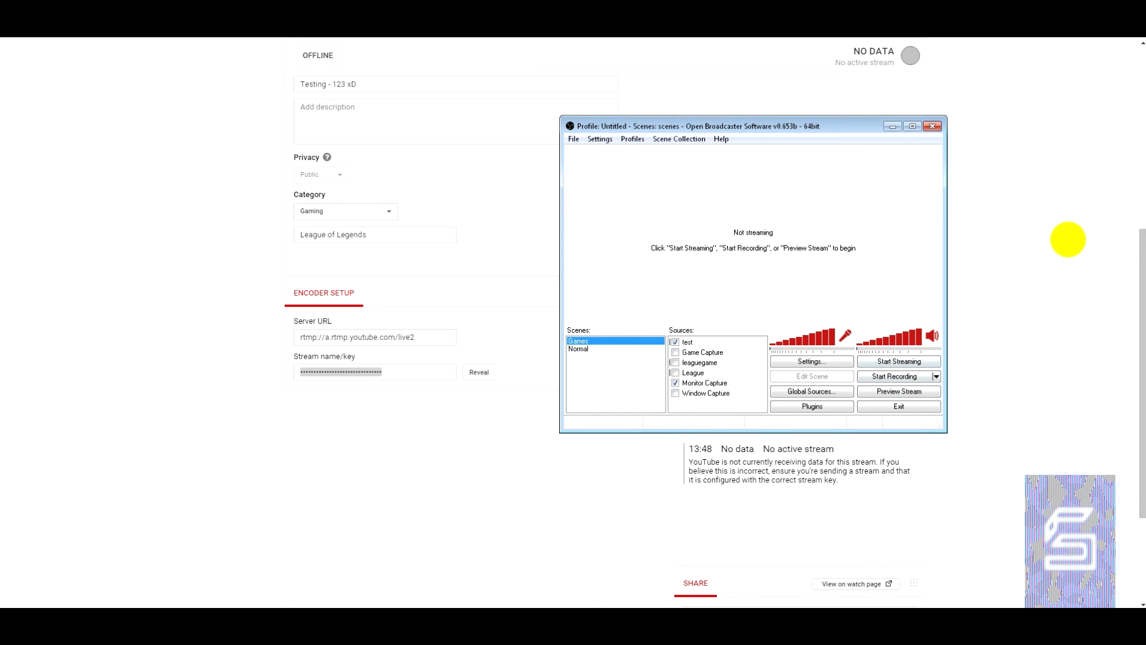
left_click(1069, 240)
scroll(1069, 240, "up", 6)
left_click_drag(753, 127, 926, 108)
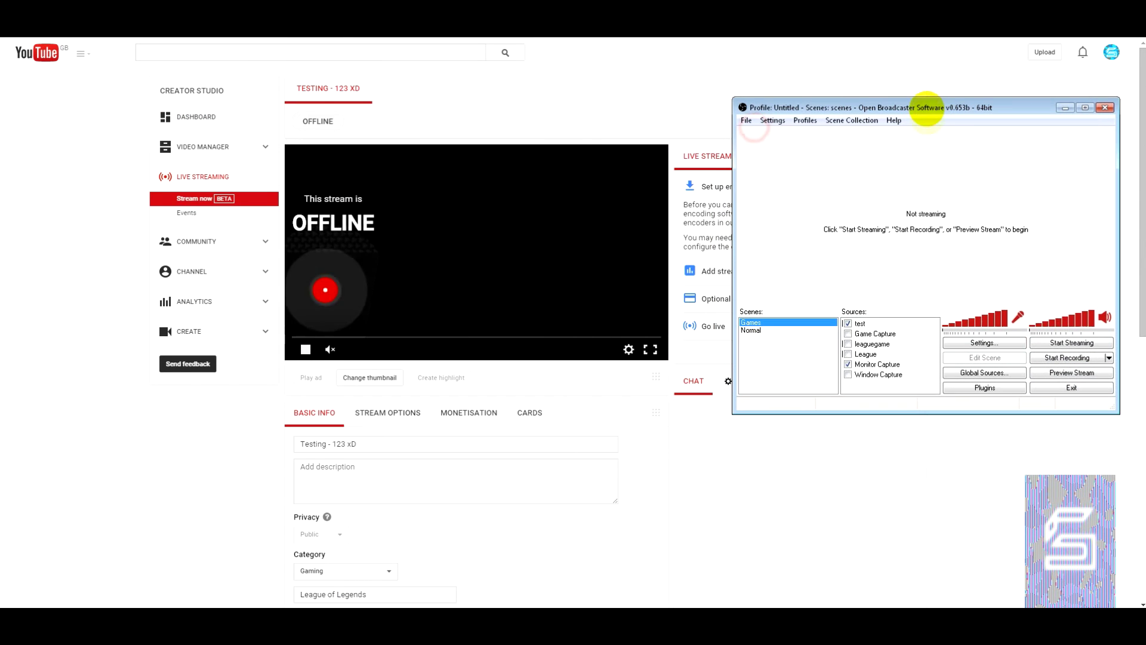
left_click(1070, 342)
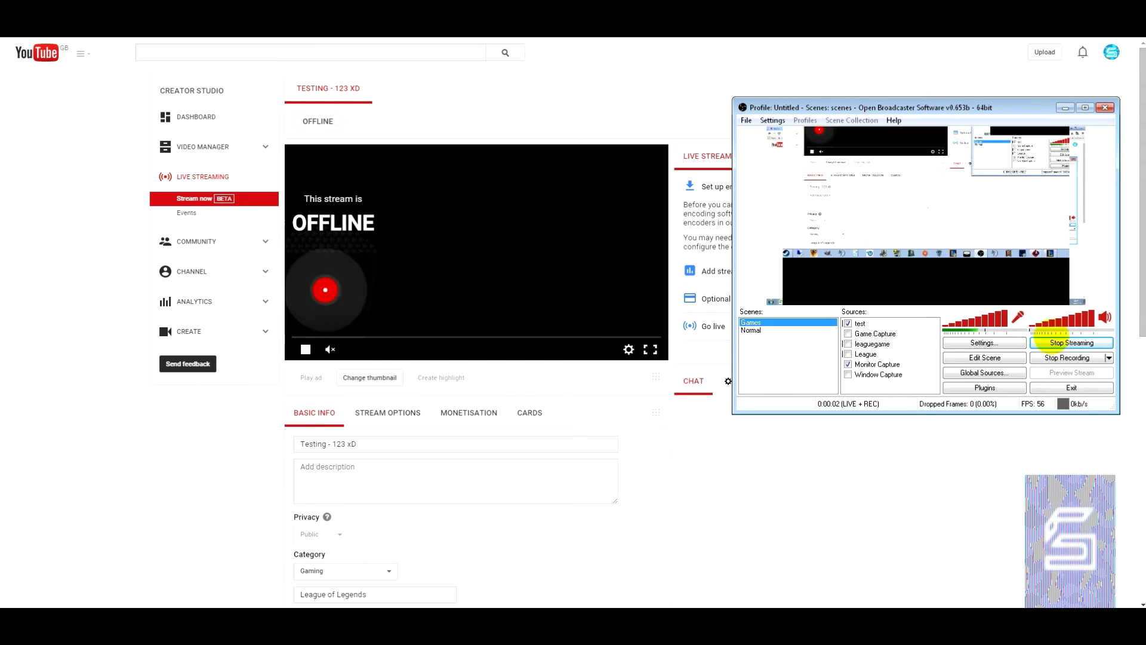
Edit the scene so only Monitor Capture shows, hiding the 'test' source.
left_click(985, 357)
left_click_drag(946, 187, 972, 205)
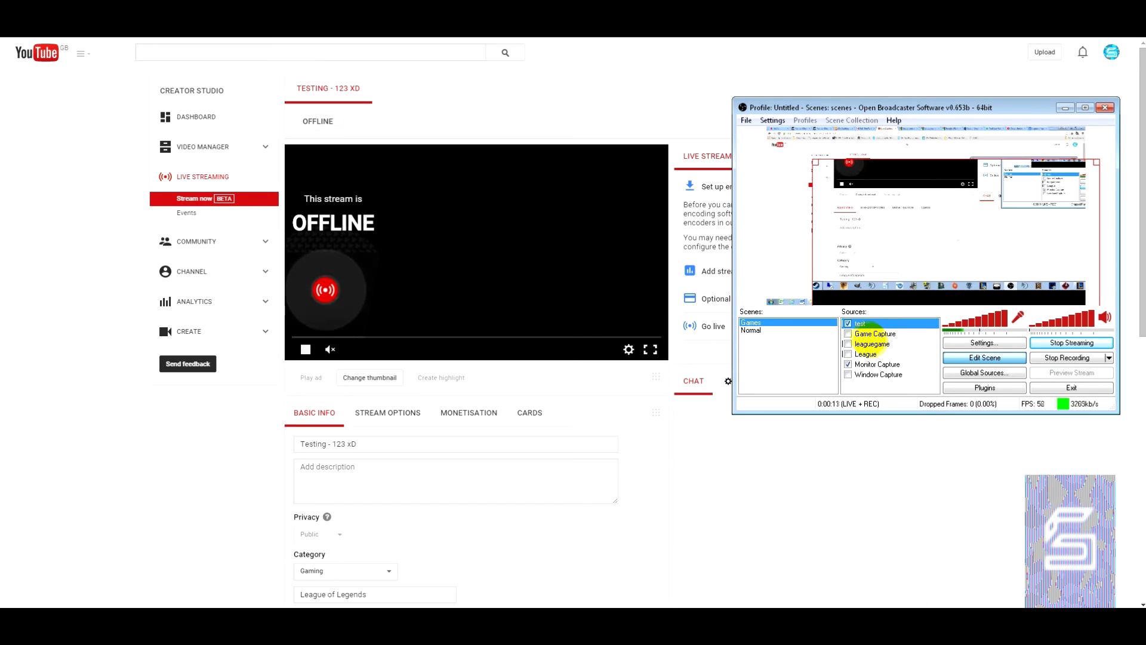
left_click(848, 364)
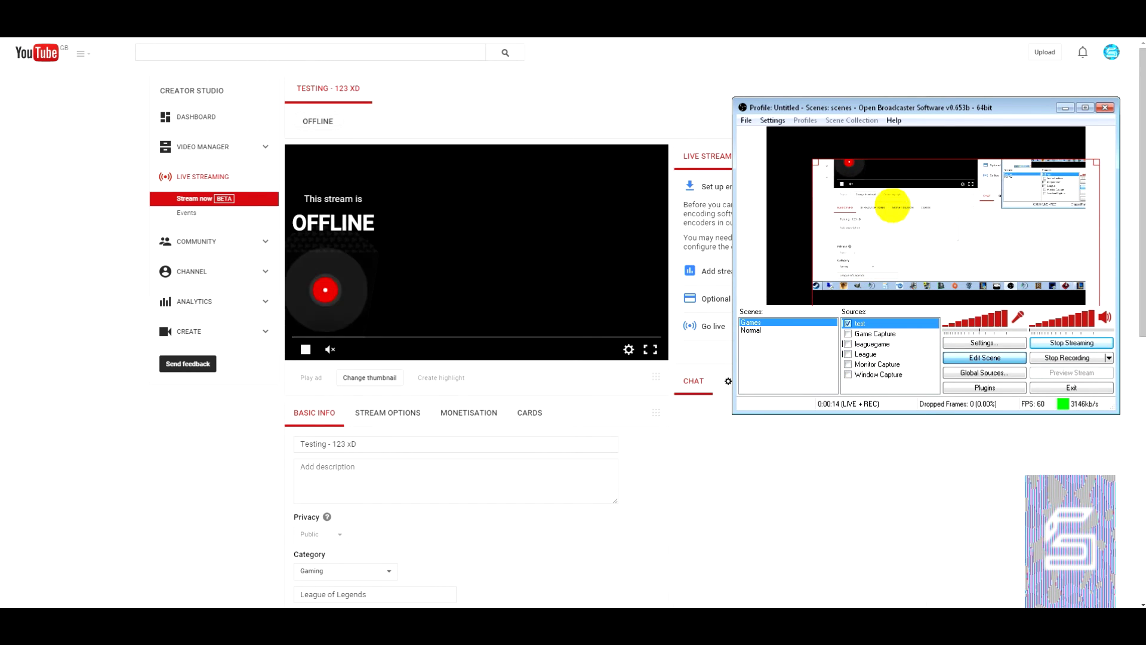
left_click(848, 364)
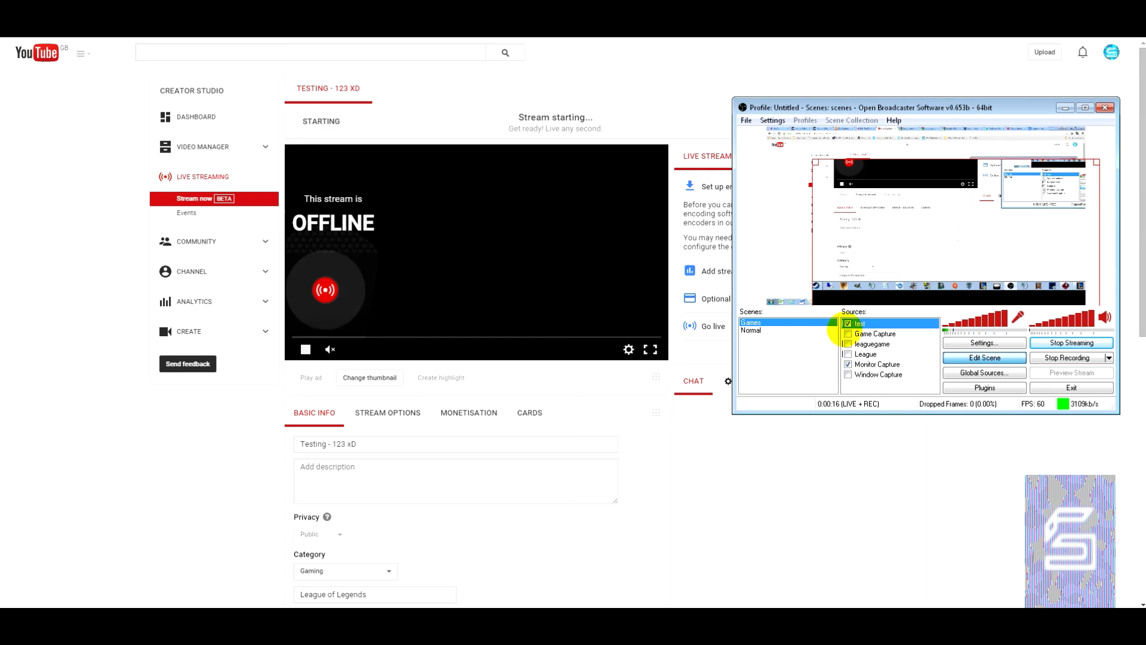
left_click(848, 323)
left_click_drag(948, 249, 918, 216)
left_click(876, 363)
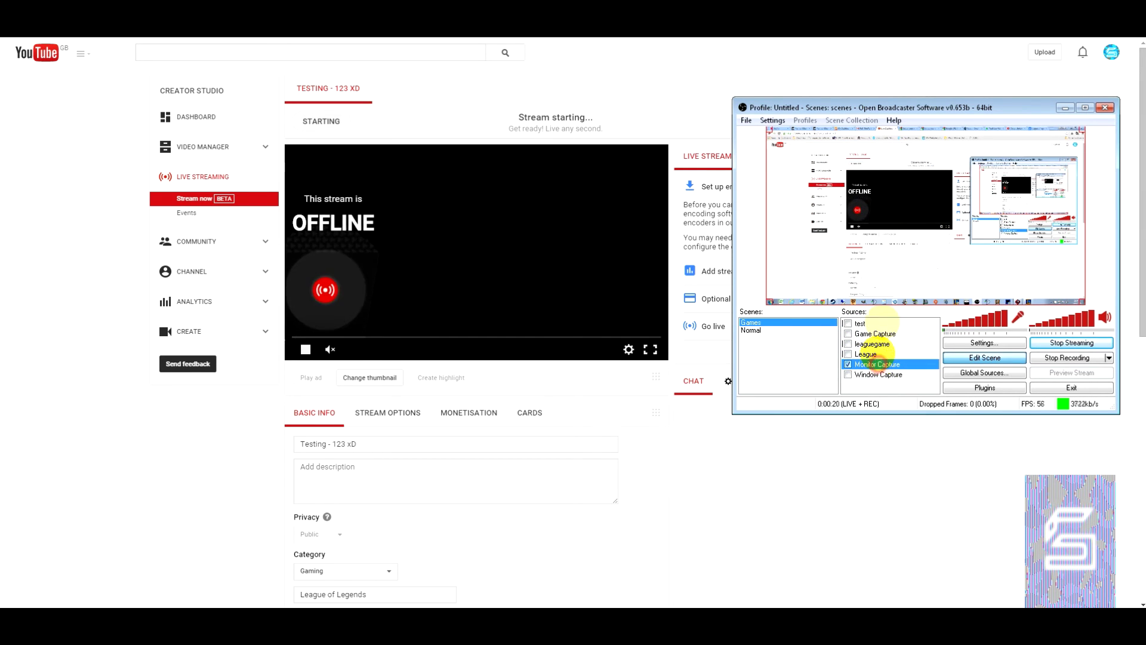
left_click(972, 356)
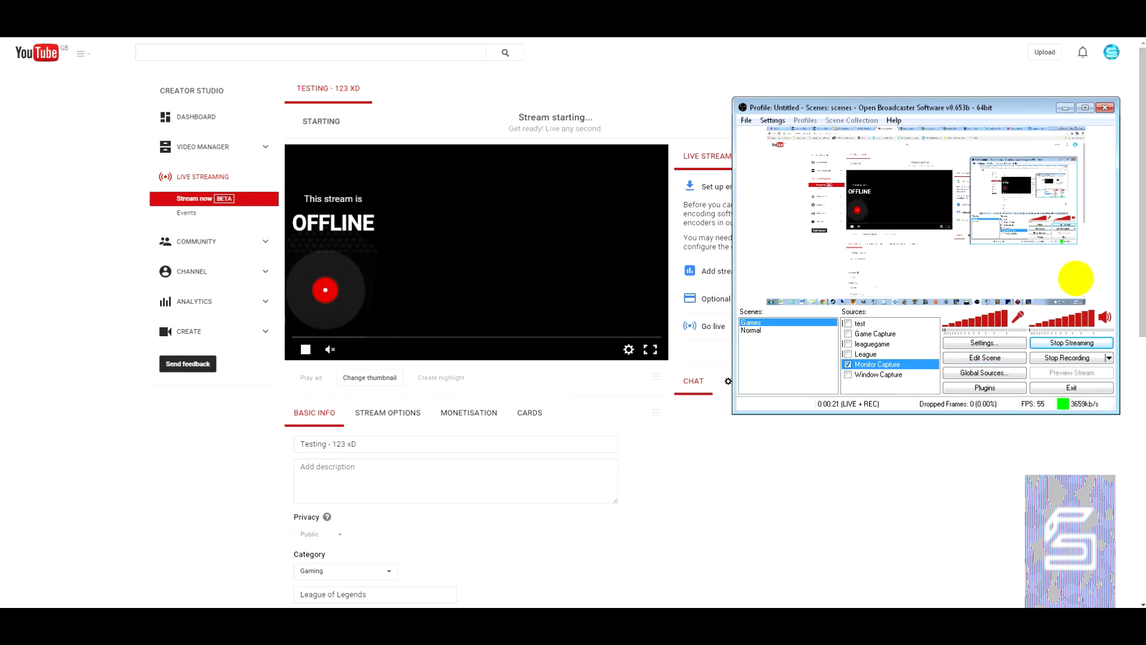
left_click_drag(914, 107, 895, 182)
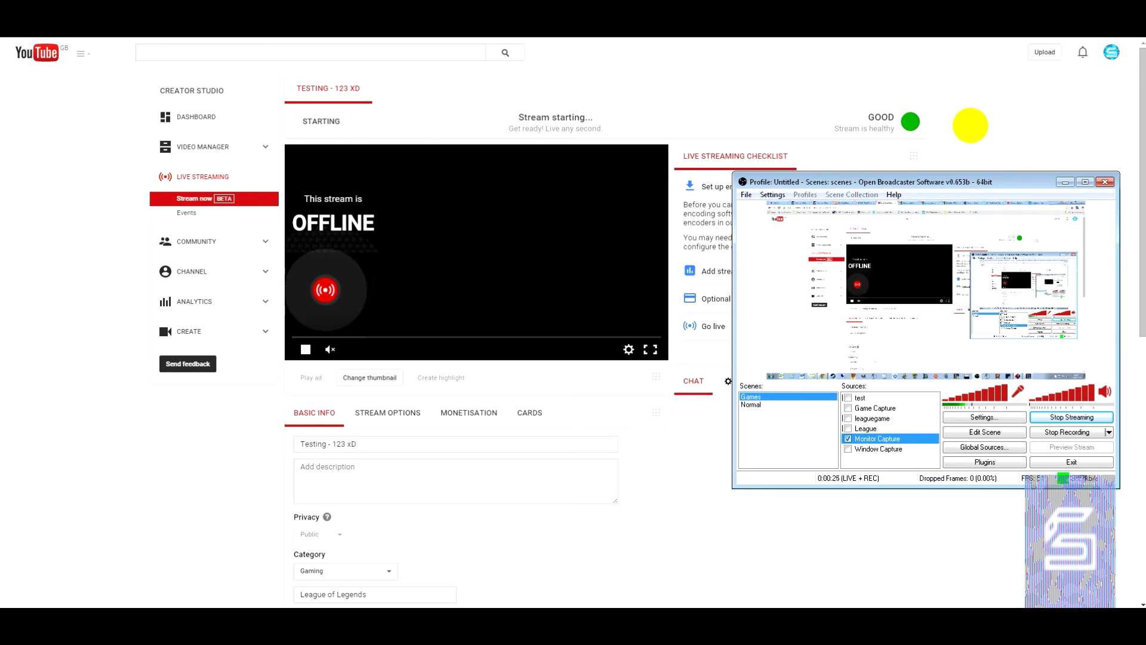
Check the live player on the Live Dashboard and copy the channel's live page share link.
left_click(970, 123)
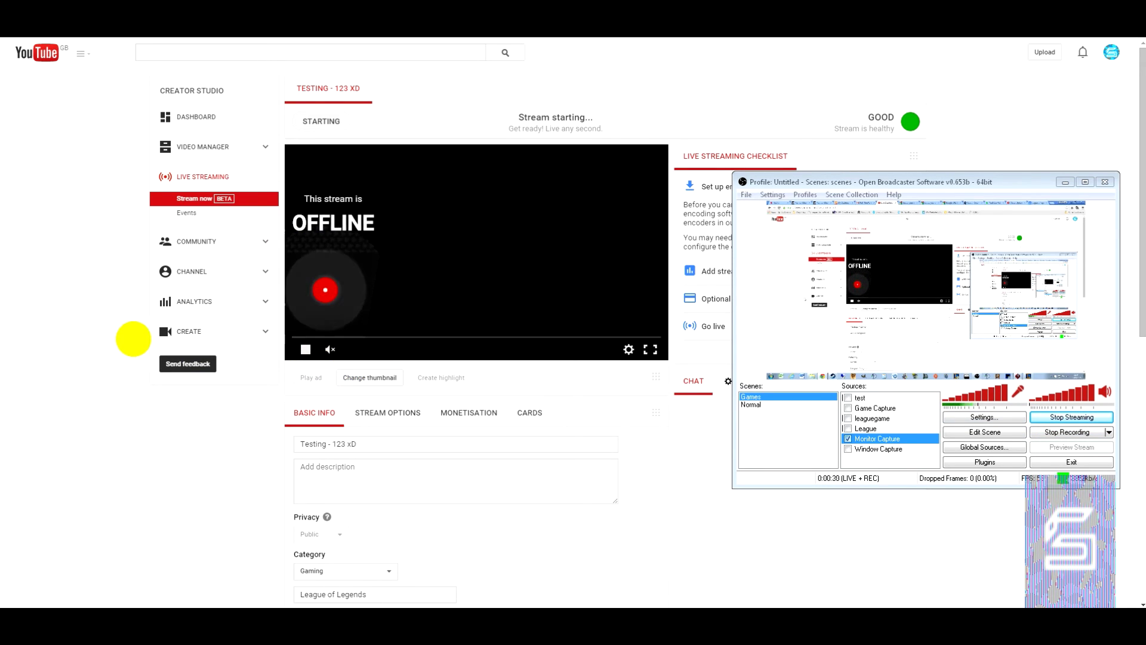
scroll(307, 455, "down", 1)
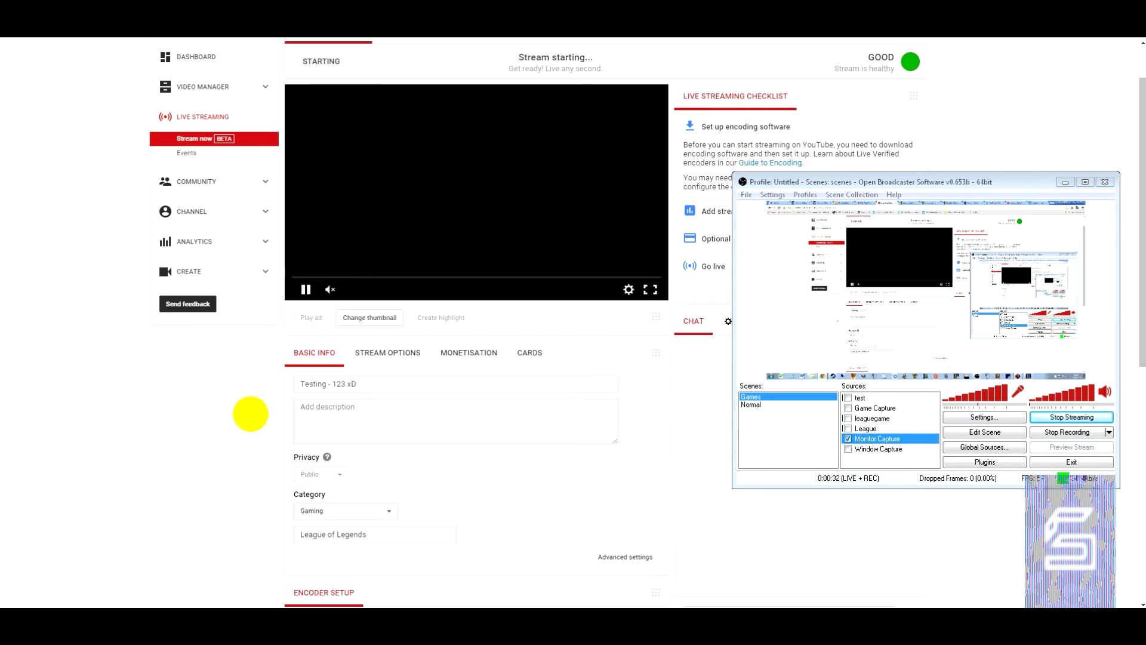
scroll(177, 412, "up", 1)
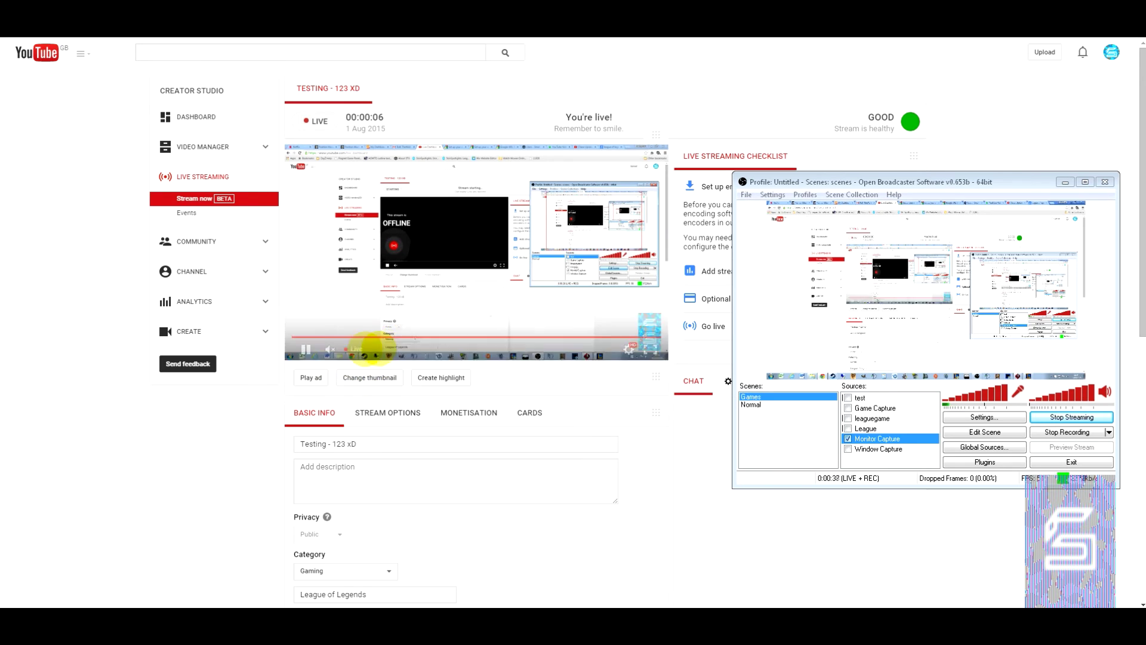
scroll(307, 410, "down", 9)
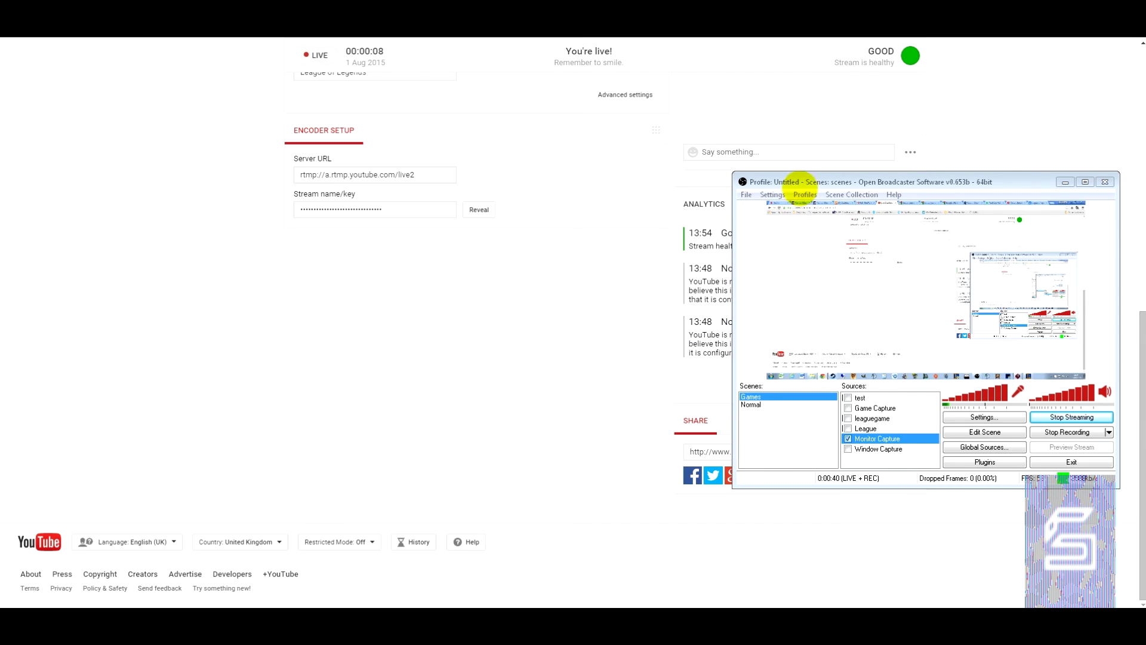
mouse_move(801, 184)
left_mouse_down()
mouse_move(801, 299)
mouse_move(966, 204)
left_mouse_up()
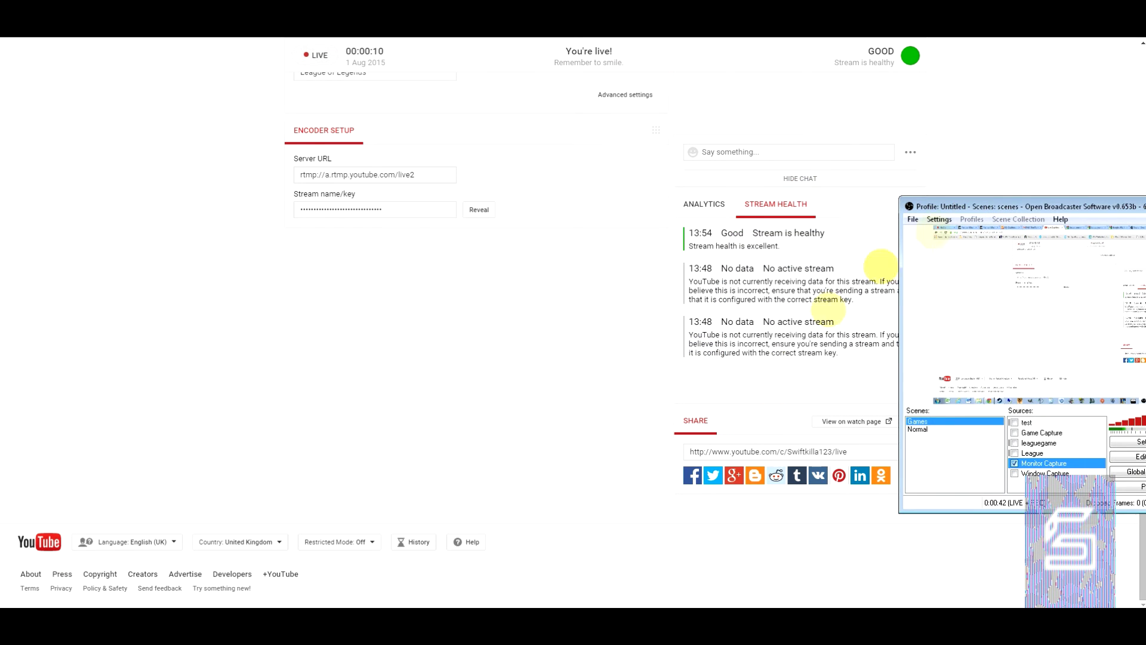
left_click(777, 452)
right_click(788, 453)
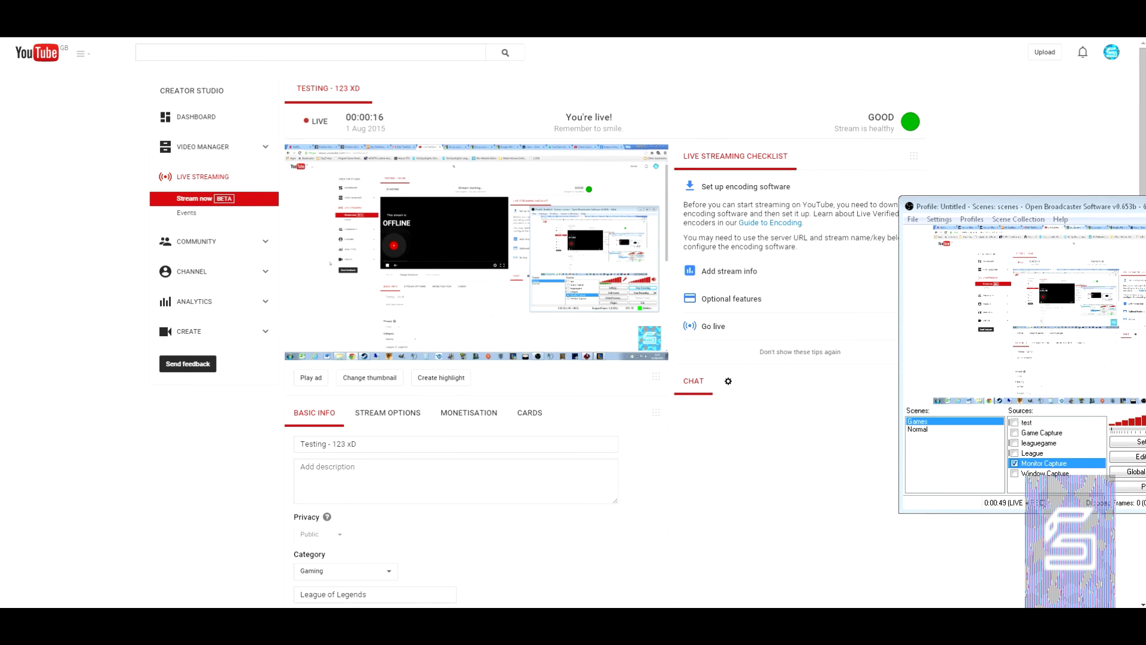
key("ctrl+Tab")
Paste the channel's live page link into the help tab's address bar and load it.
right_click(496, 30)
left_click(517, 56)
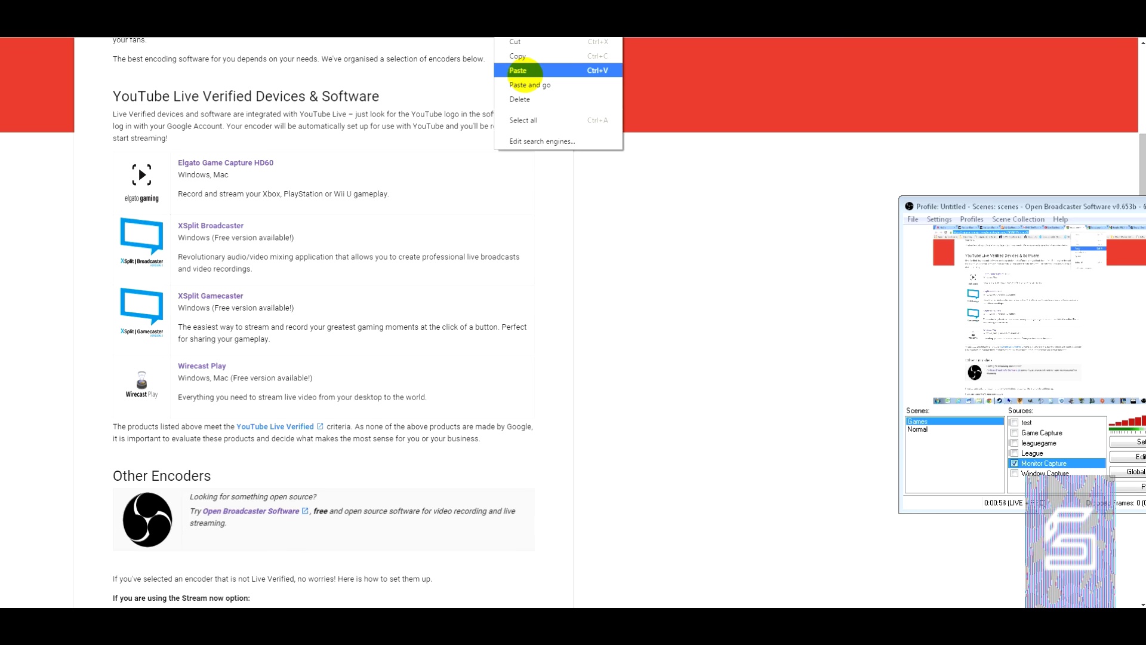
left_click(518, 71)
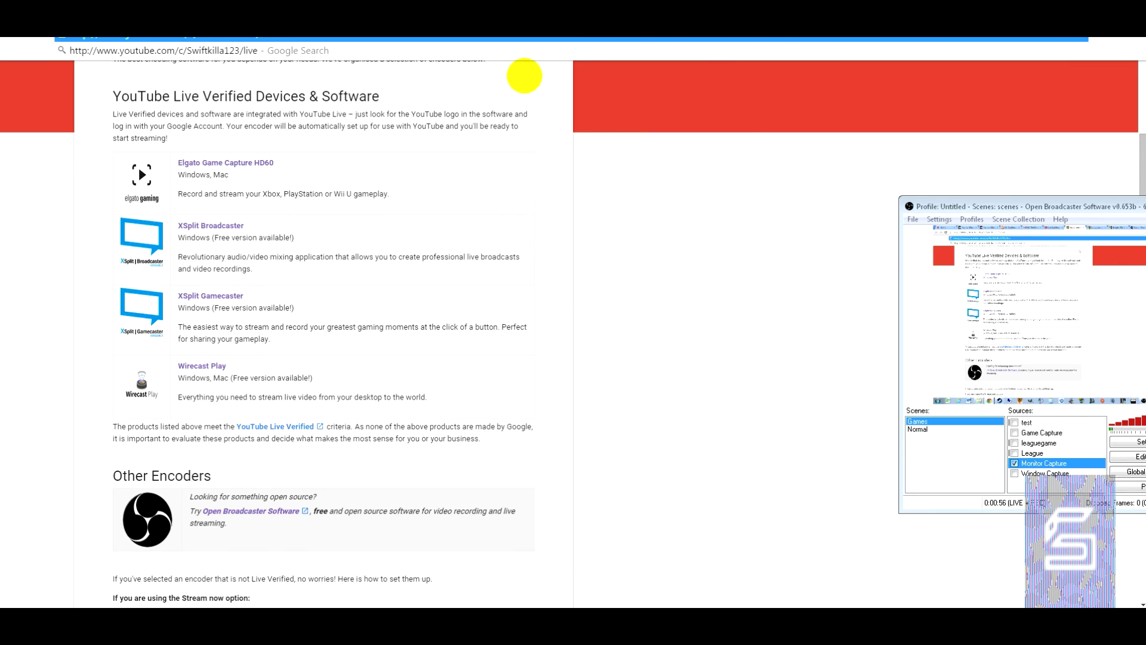
key("Return")
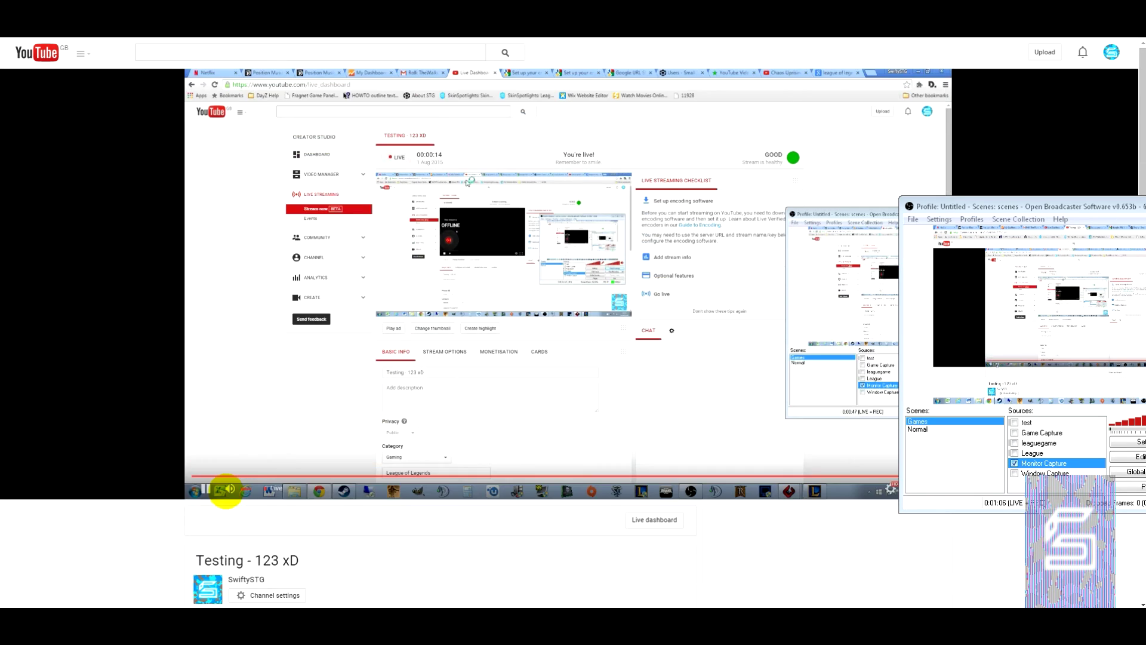
Check the live 'Testing - 123 xD' player on the watch page and move the OBS window to the centre.
scroll(226, 488, "down", 10)
scroll(231, 483, "up", 5)
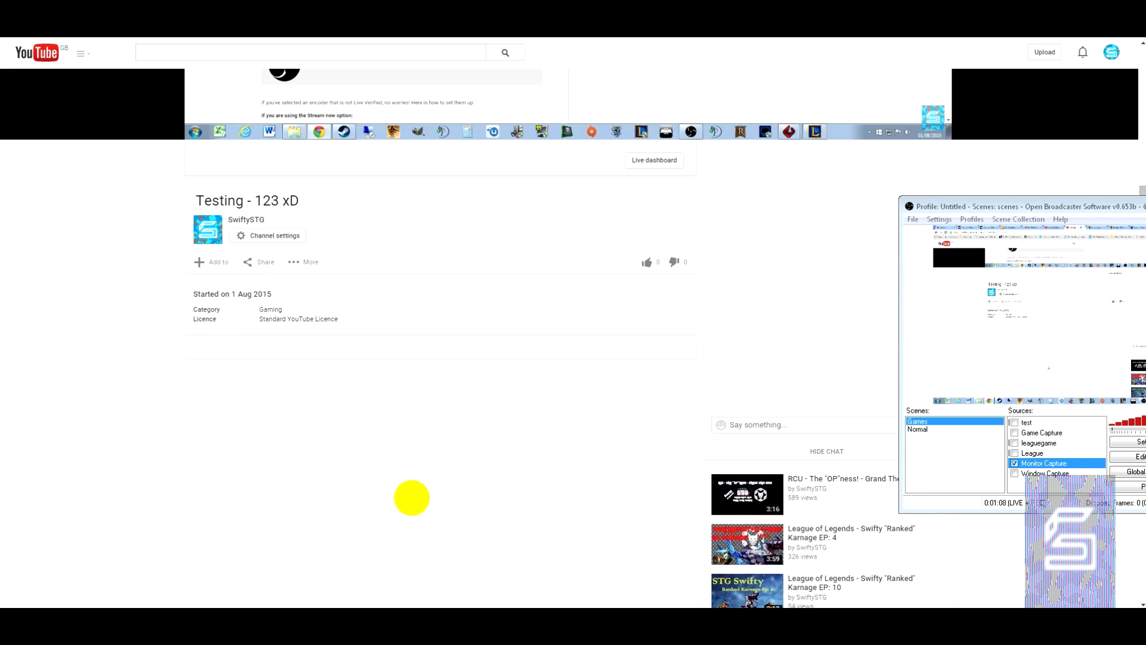
scroll(511, 514, "up", 3)
scroll(519, 507, "up", 3)
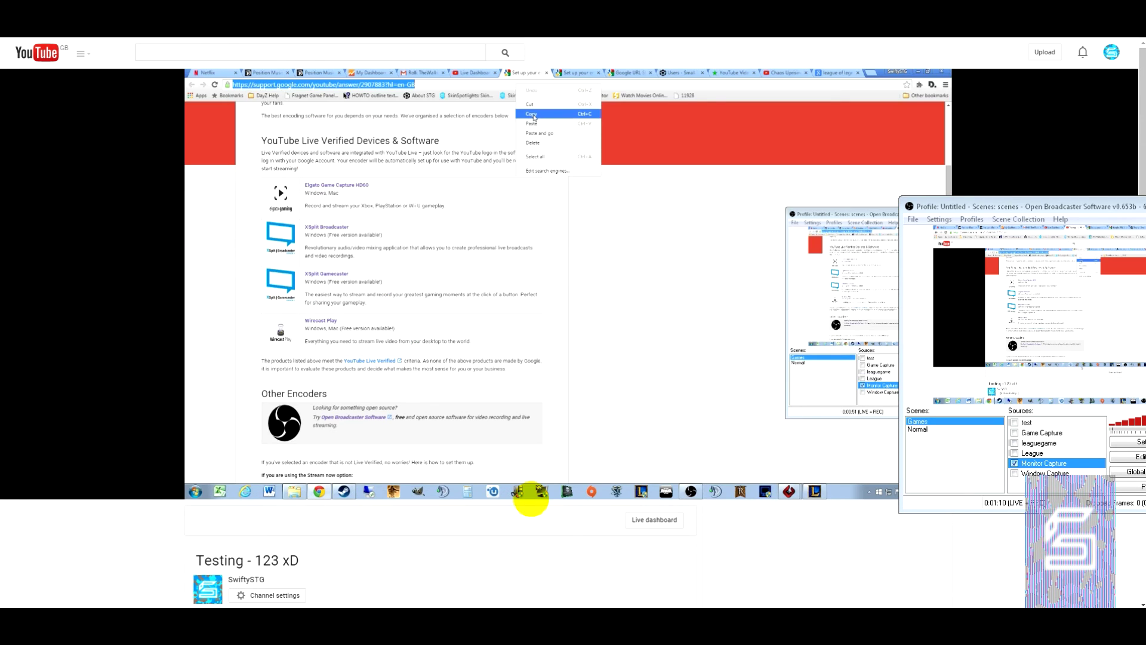
scroll(684, 526, "down", 15)
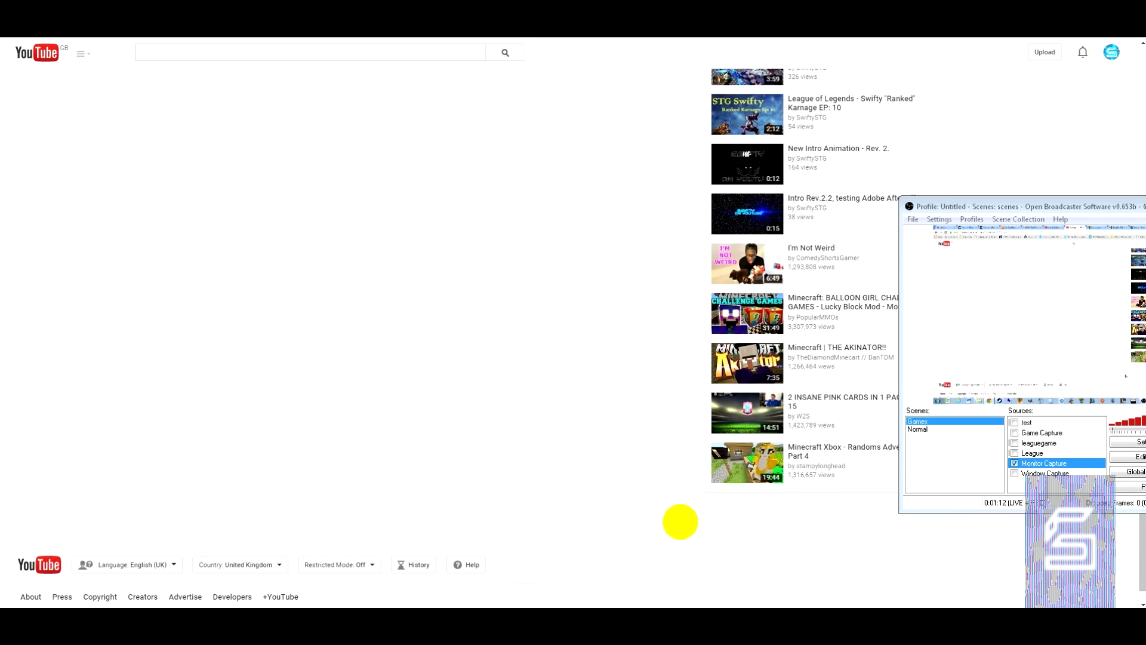
scroll(680, 521, "up", 10)
scroll(674, 519, "down", 5)
scroll(672, 514, "up", 5)
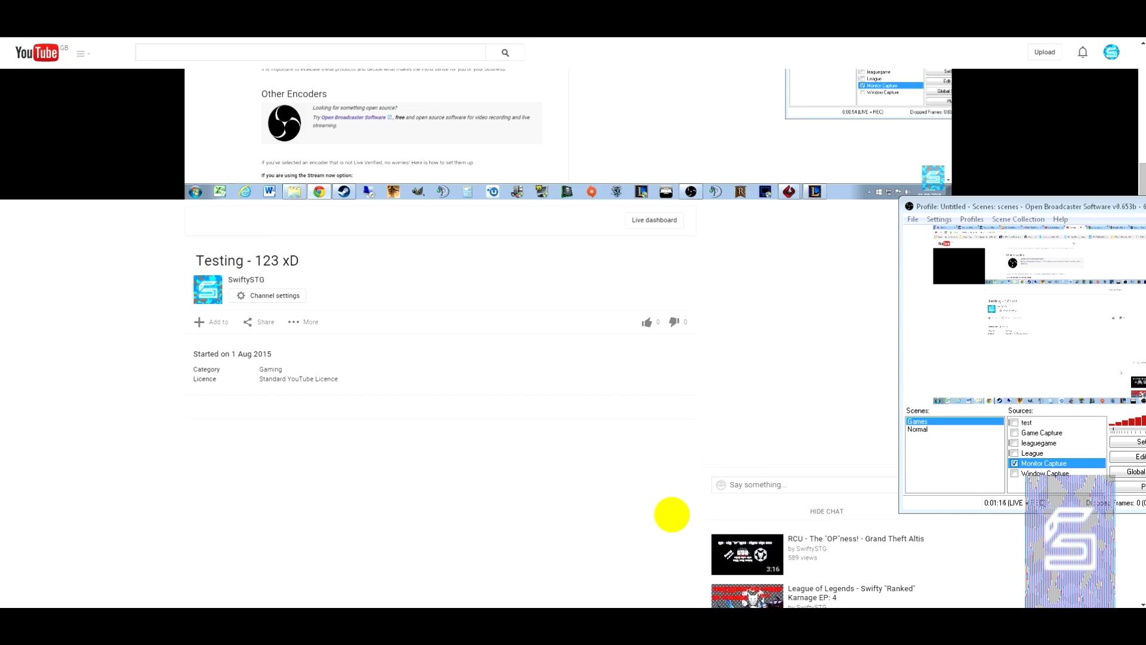
scroll(558, 519, "up", 5)
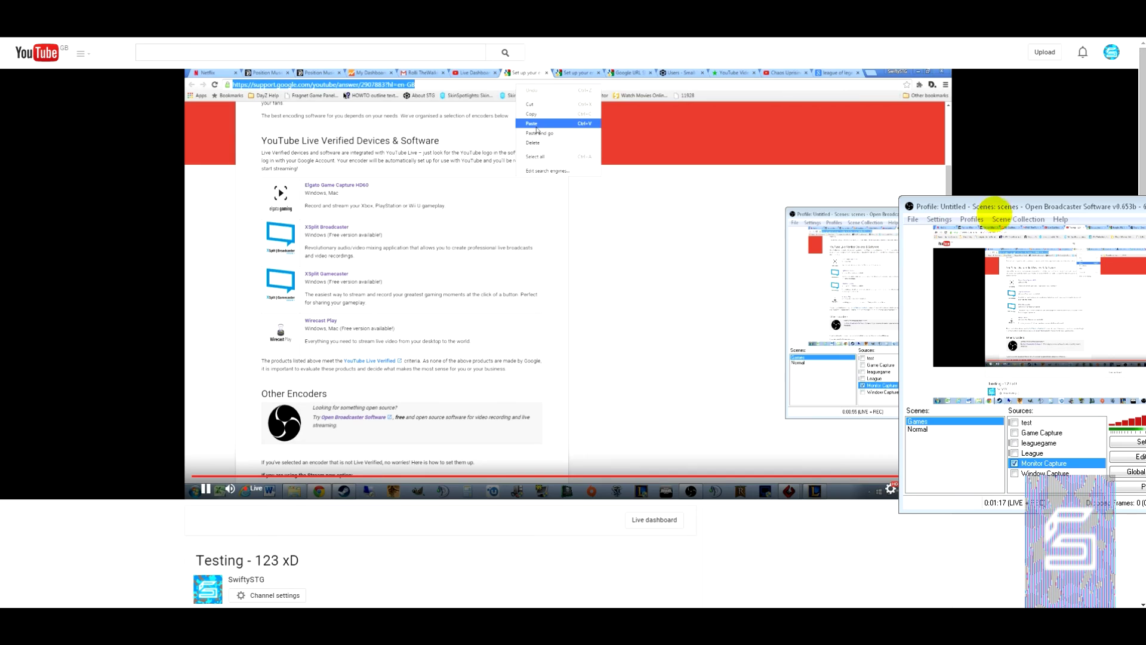
left_click_drag(994, 209, 634, 183)
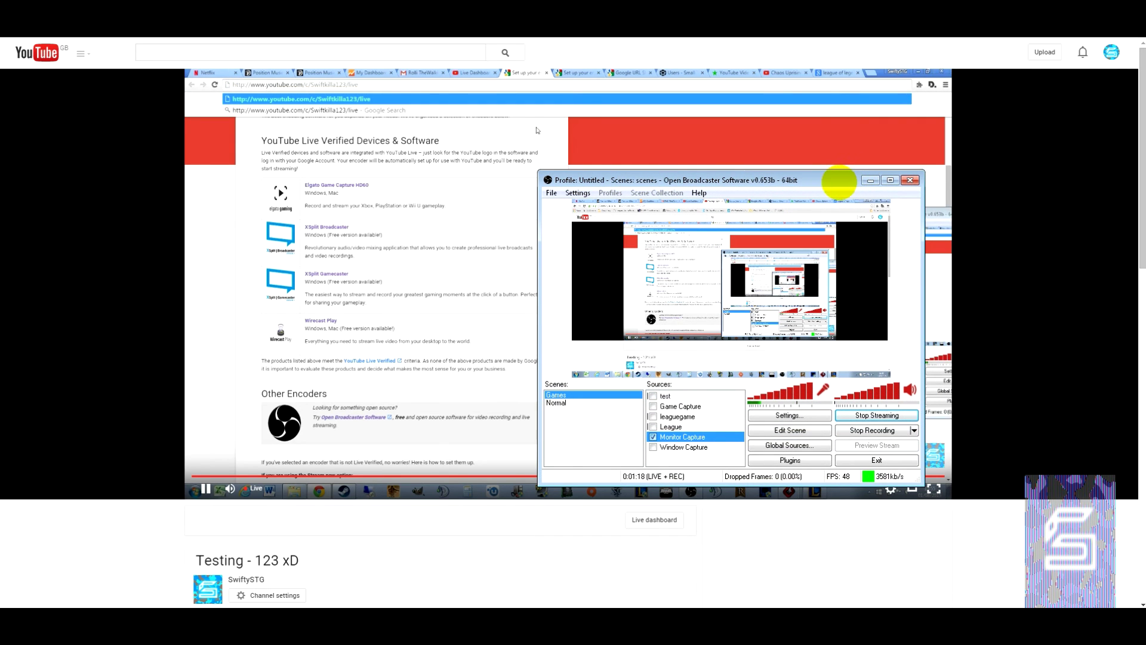